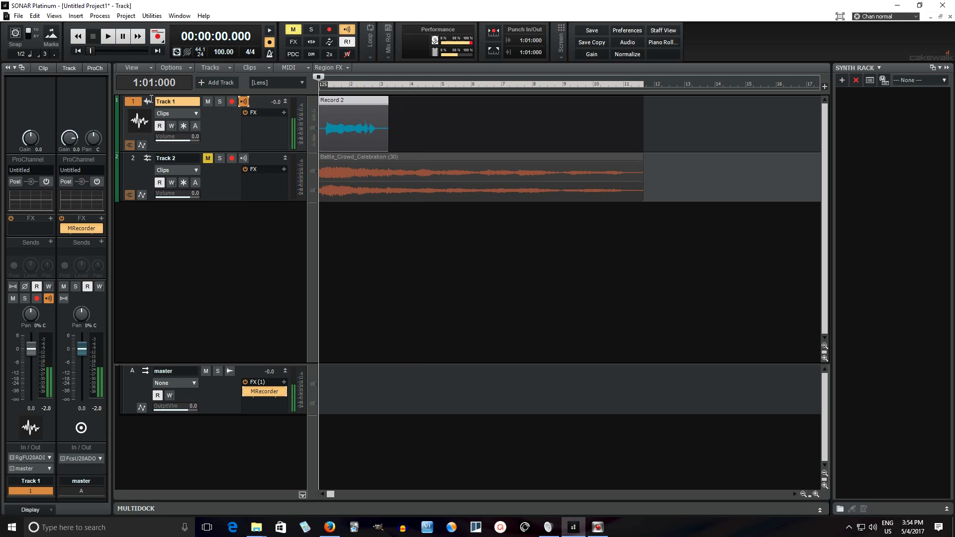
Step: Play the recorded voice clip on Track 1 from the start without effects, and stop it
click(109, 36)
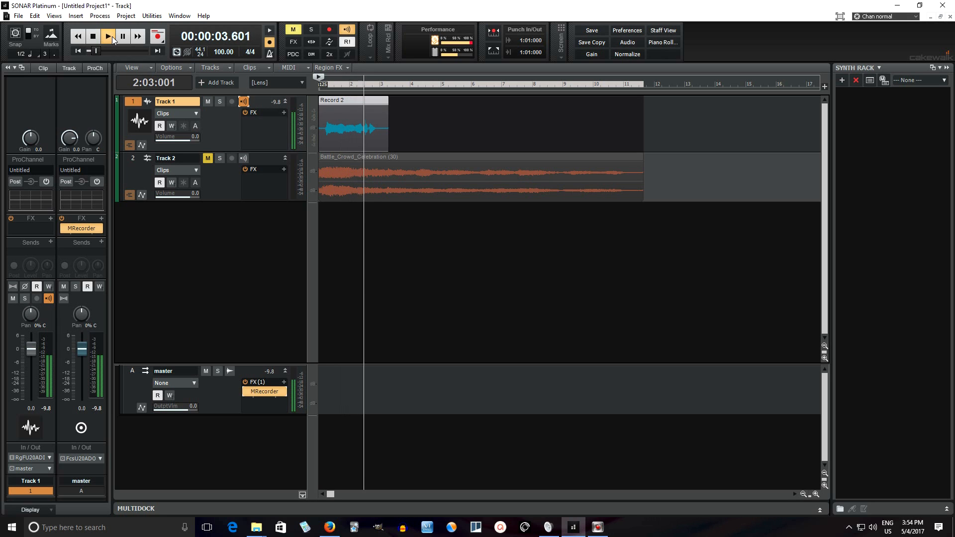
click(93, 36)
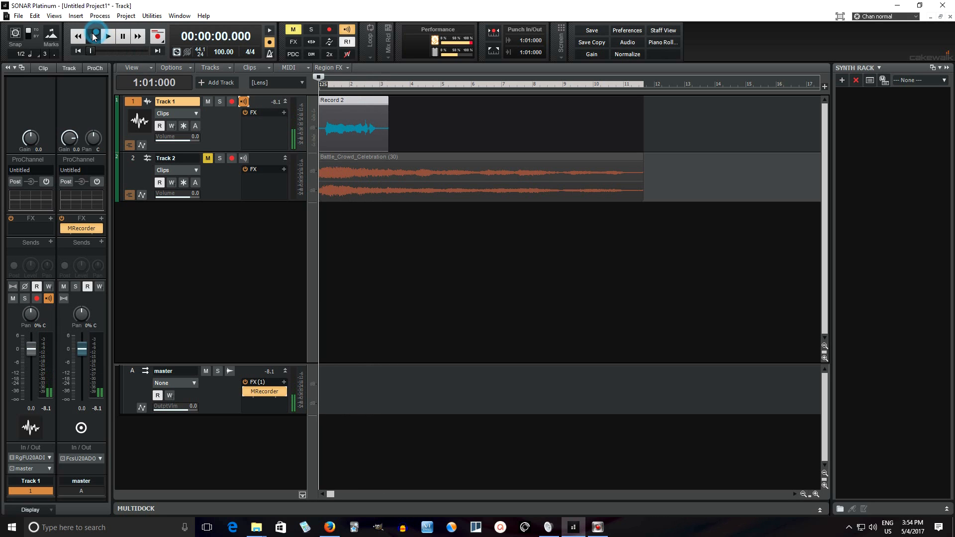
click(426, 118)
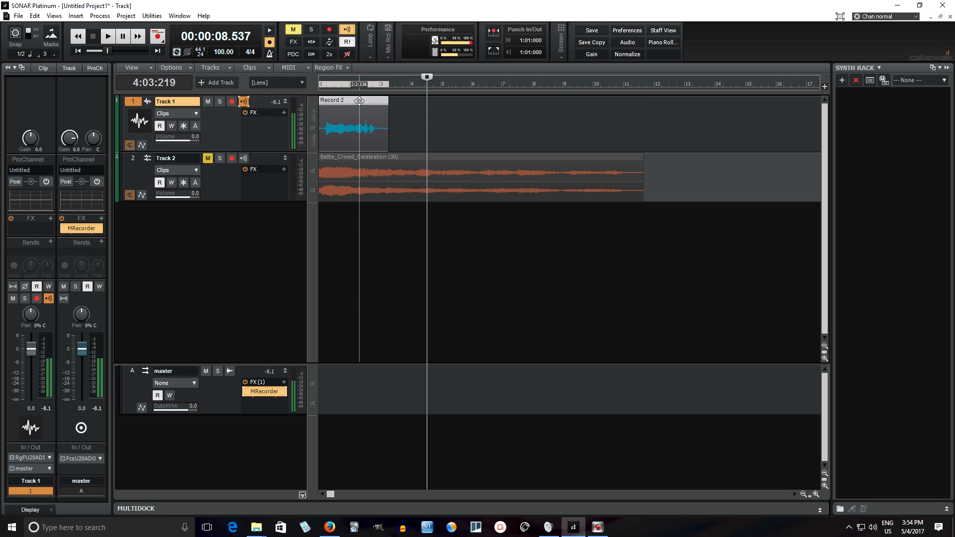
Step: Insert the MUnison plug-in from the Creative audio effects on Track 1, and move its window up
right_click(261, 127)
mouse_move(273, 133)
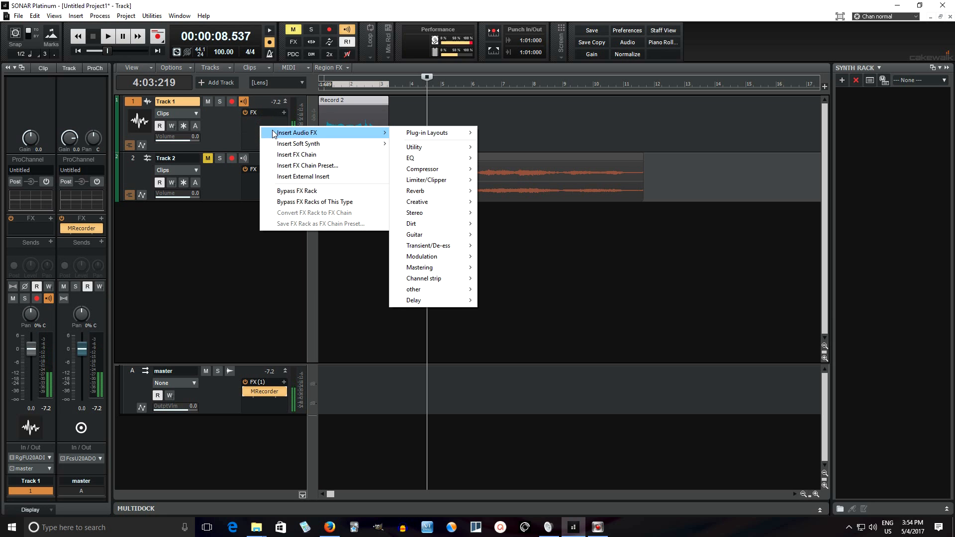
mouse_move(454, 203)
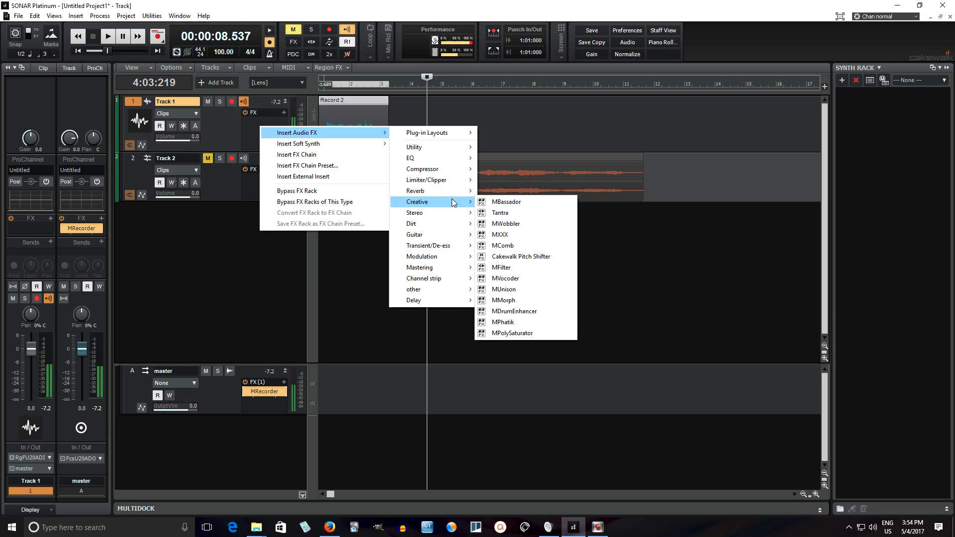
click(548, 295)
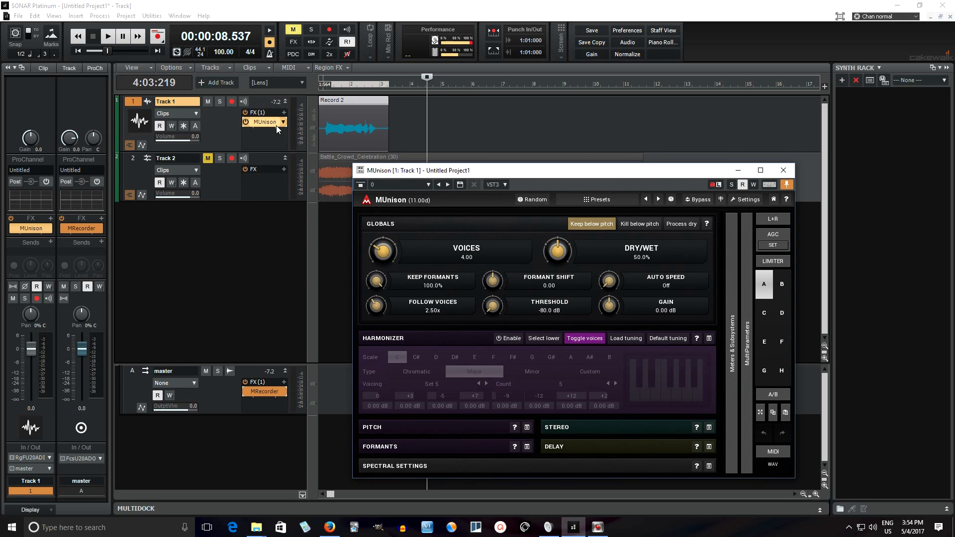
drag(571, 174, 569, 98)
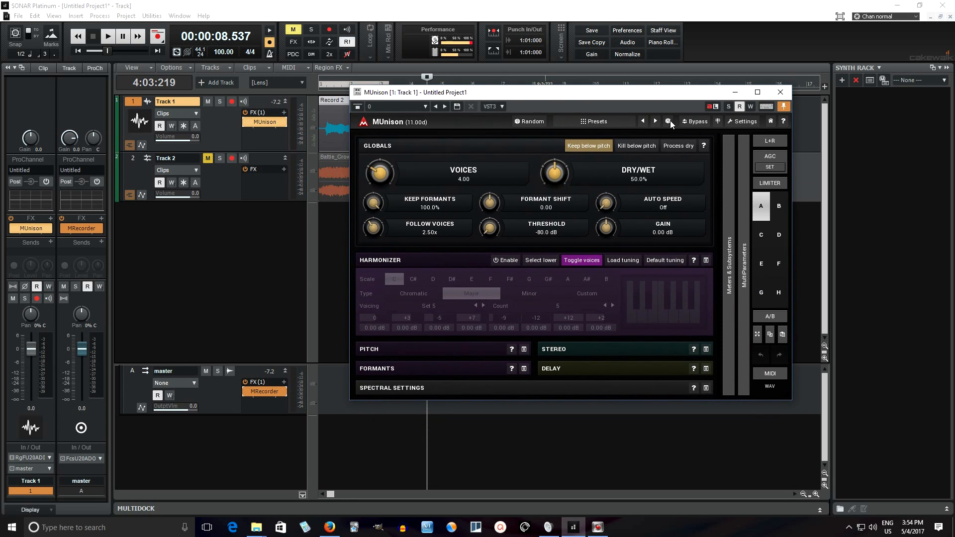
Step: Load the Vocals preset "Speaking Crowd wide" in MUnison, close the preset browser and move the plug-in window clear of the clip
click(593, 122)
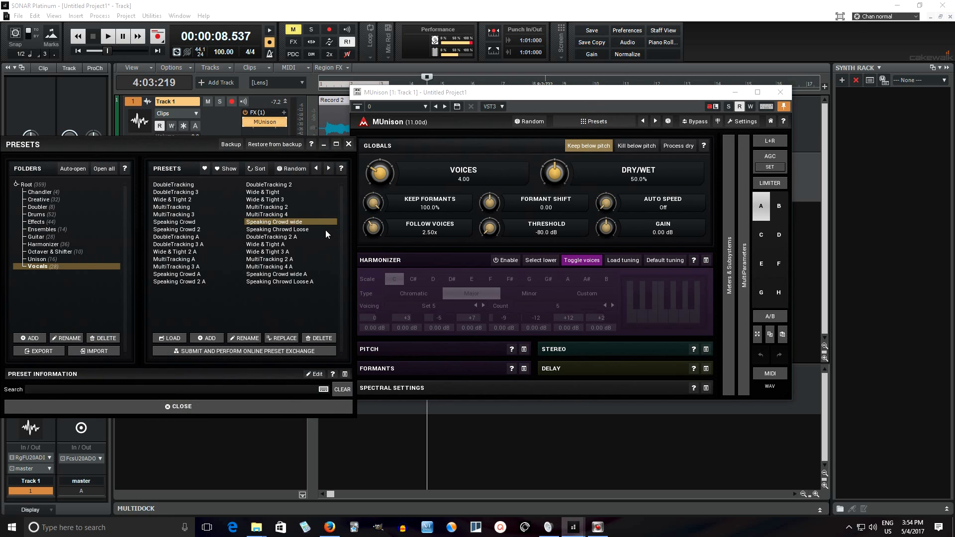
click(274, 222)
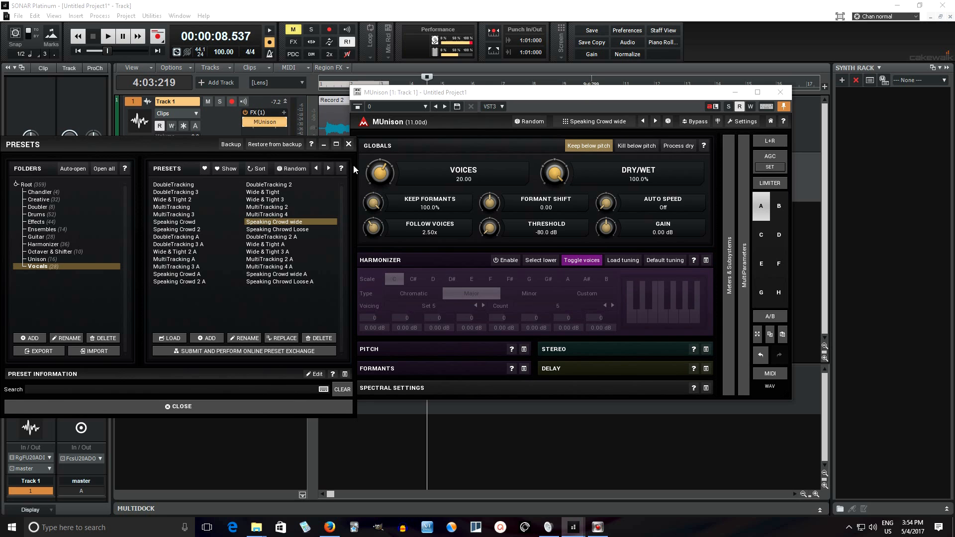
click(349, 144)
drag(513, 98, 640, 101)
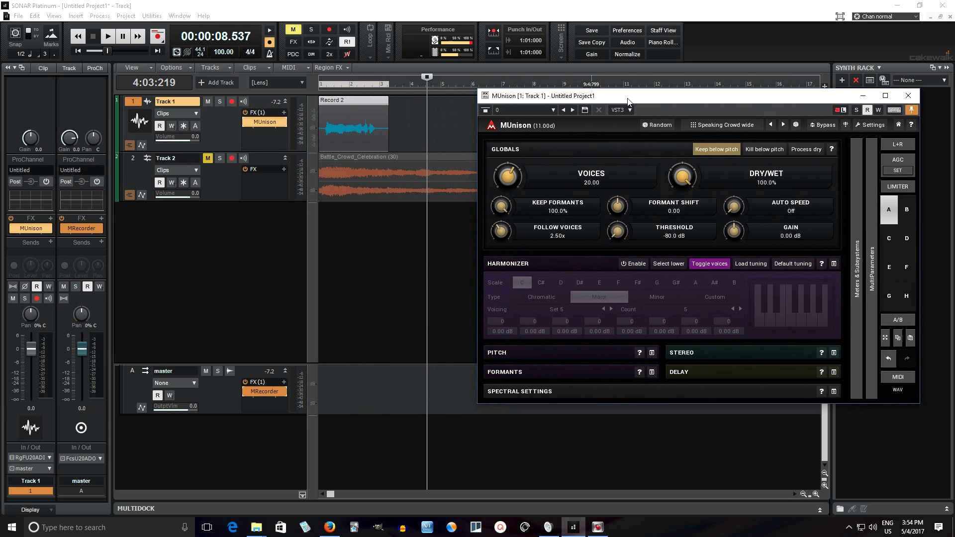
Step: Play Track 1 from the project start to hear the crowd preset, and stop playback
click(80, 51)
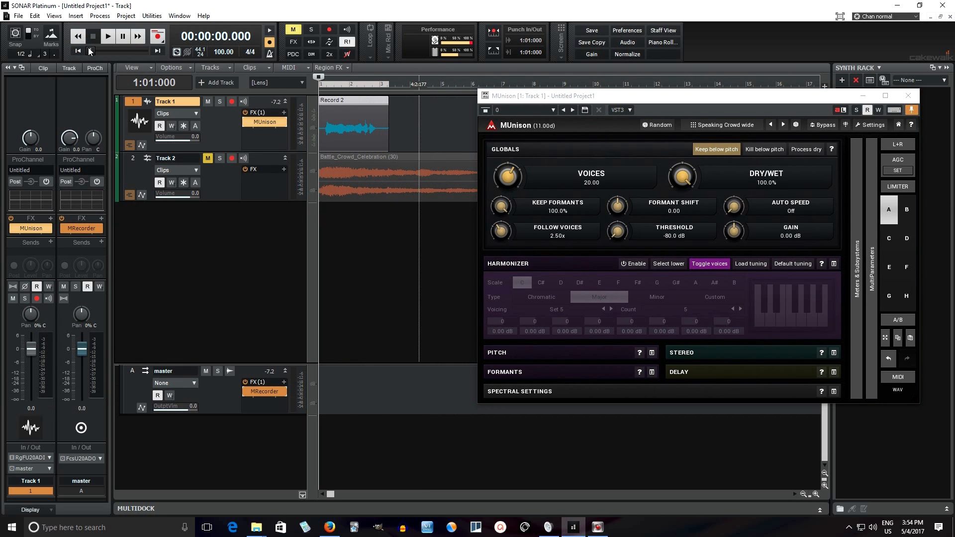
click(108, 42)
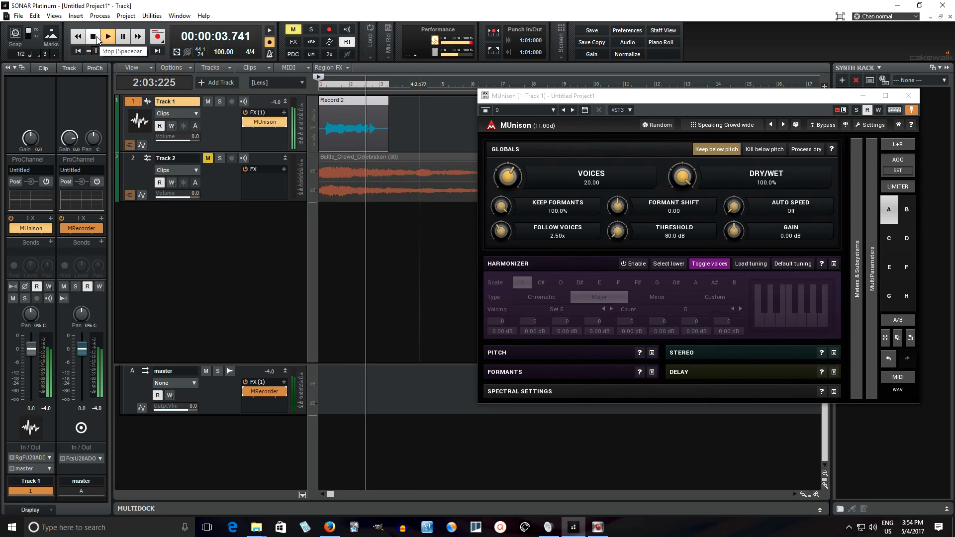
click(96, 37)
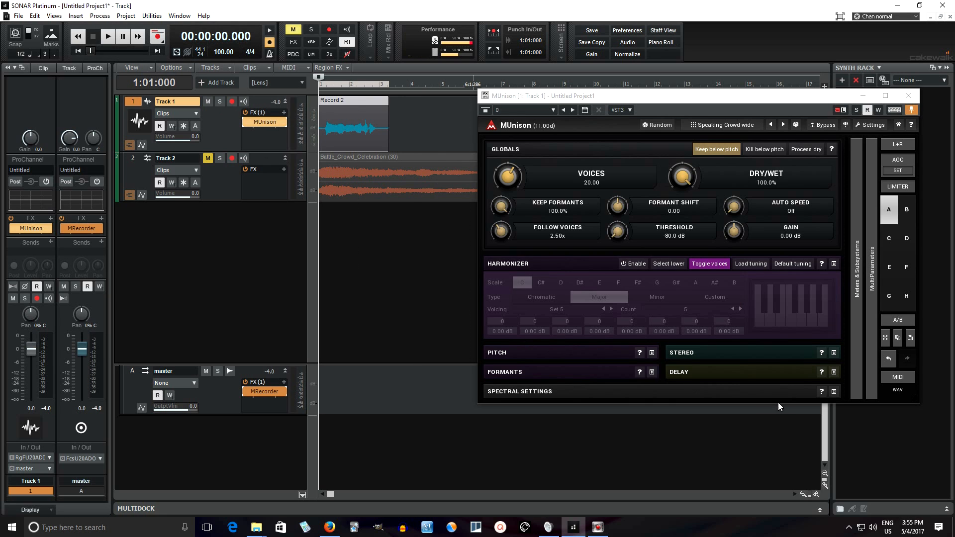
Step: Set MUnison's spectral buffer size to 8192 and play the track to hear the change
click(835, 392)
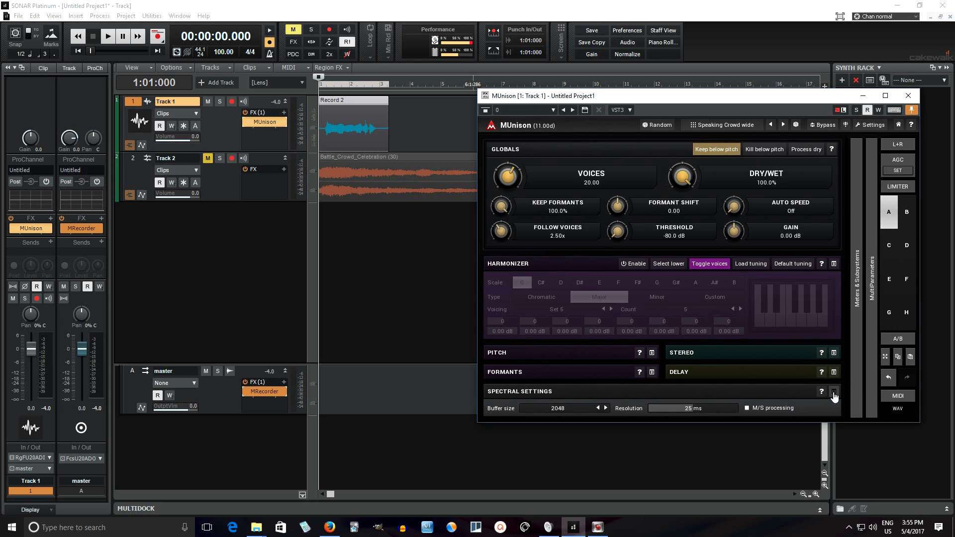
click(563, 416)
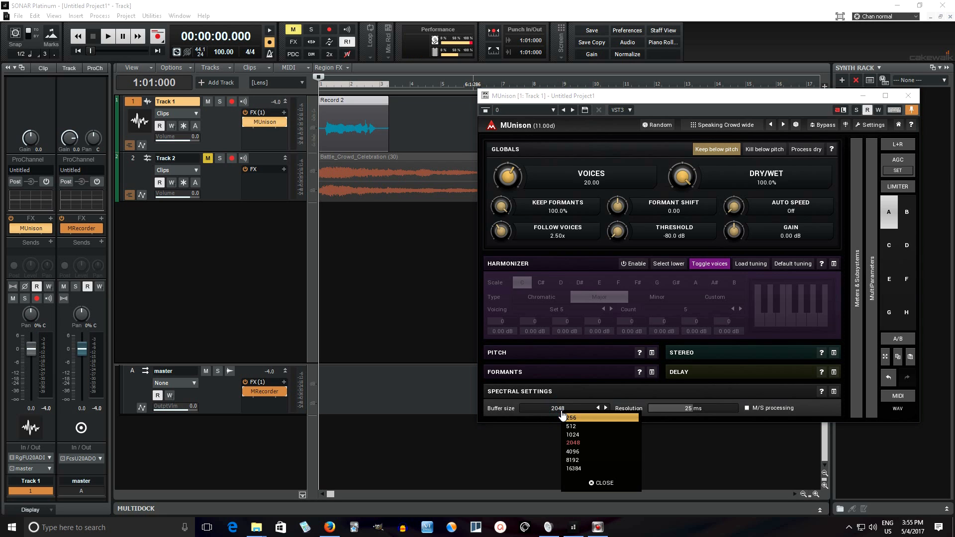
click(591, 461)
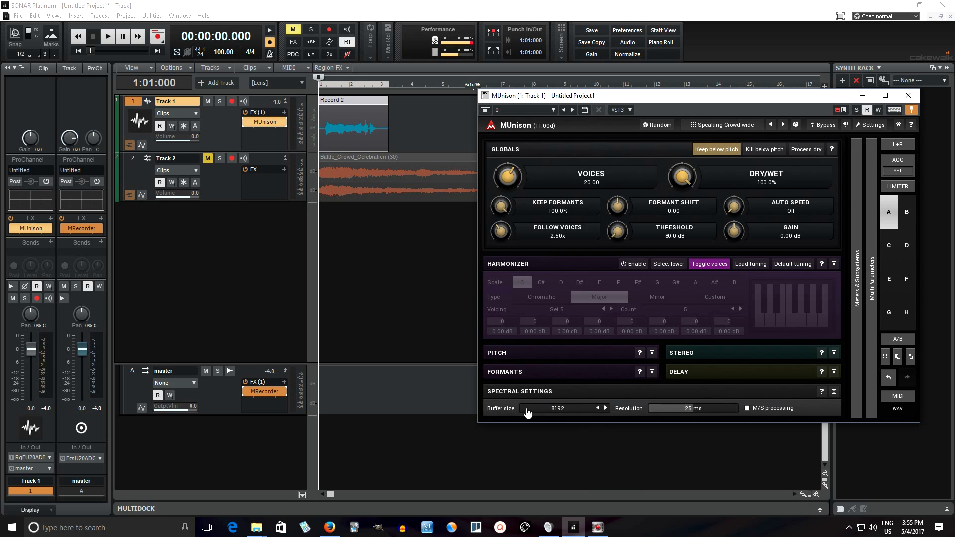
click(109, 40)
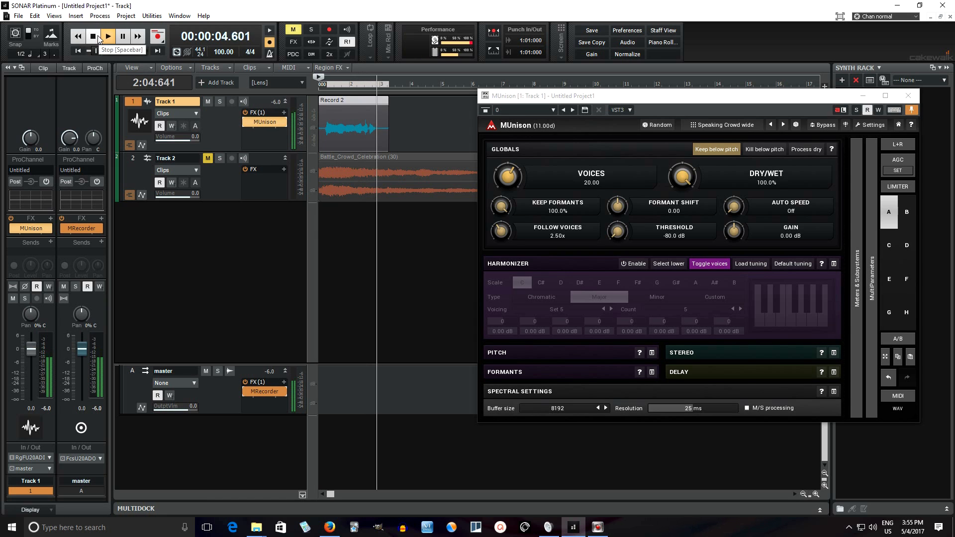
click(93, 36)
Step: Set the loop to the Record 2 clip's range, and raise MUnison's Pitch depth to about 0.59 during playback
click(371, 55)
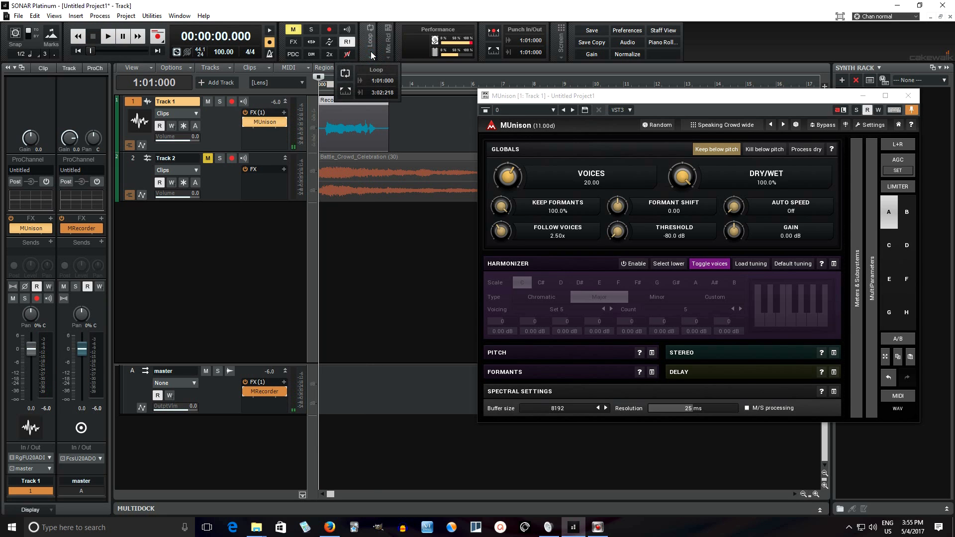
click(346, 91)
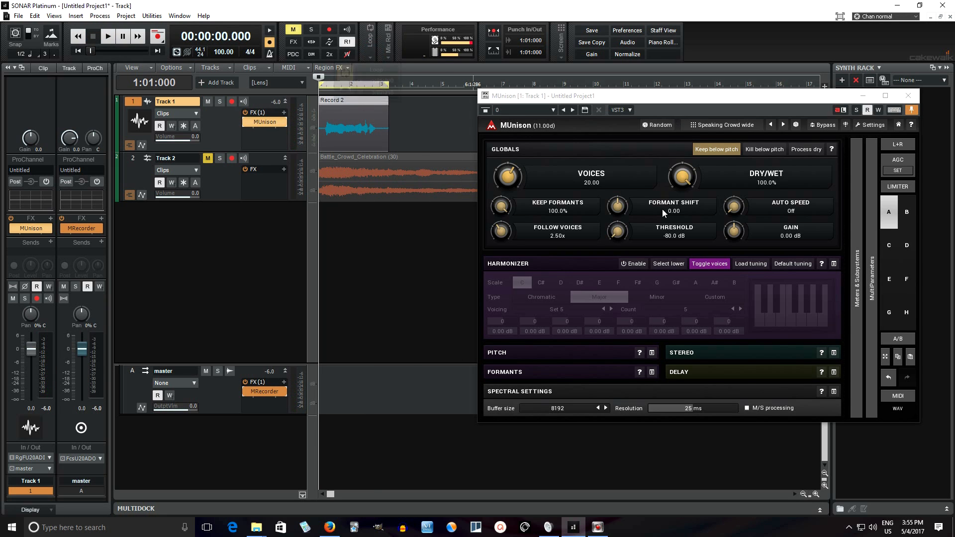
click(651, 352)
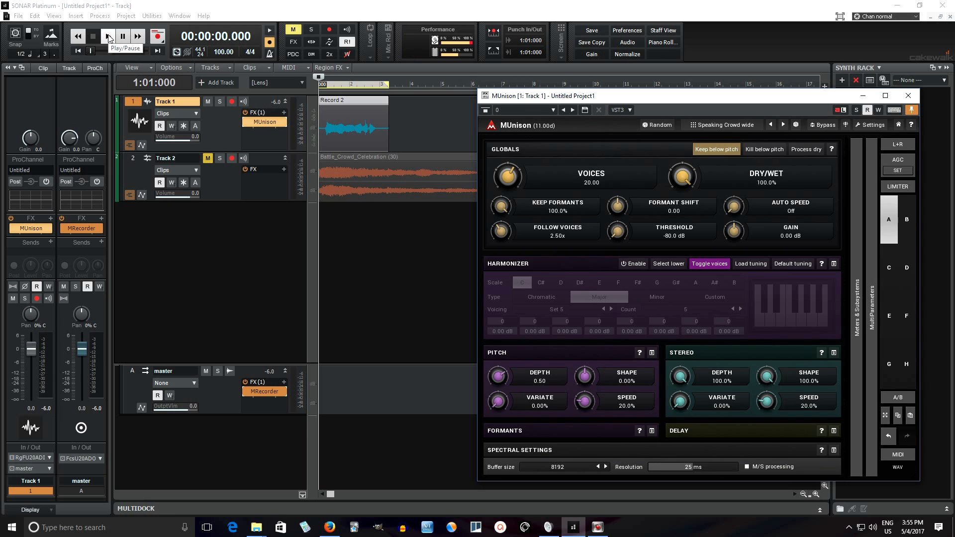
click(109, 38)
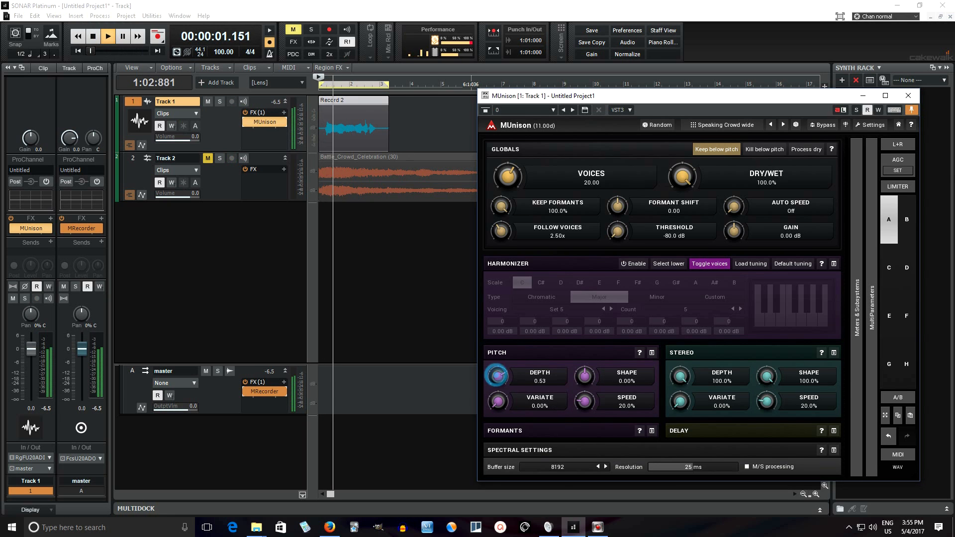
drag(498, 377, 498, 399)
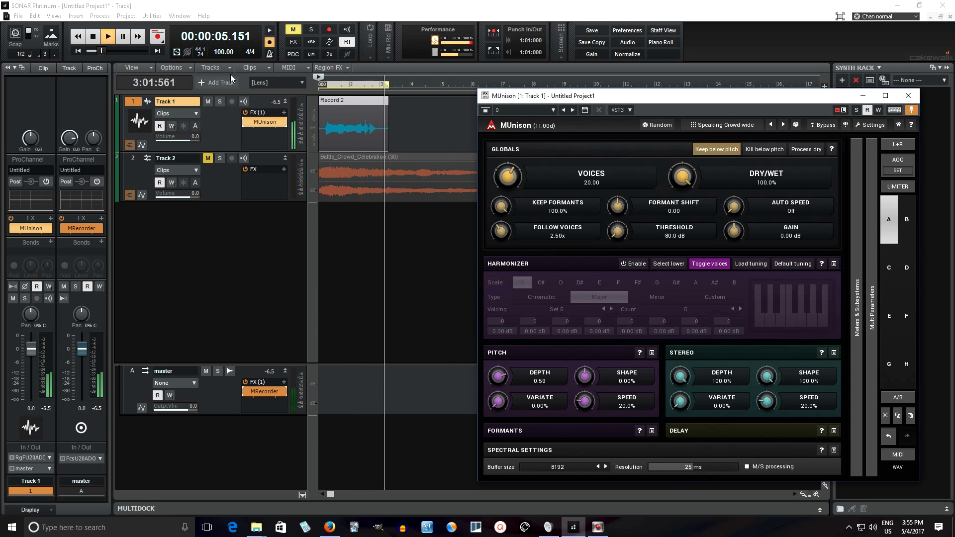
click(97, 41)
Step: Expand MUnison's Formants and Delay sections, and move the plug-in window up so all settings fit
click(657, 432)
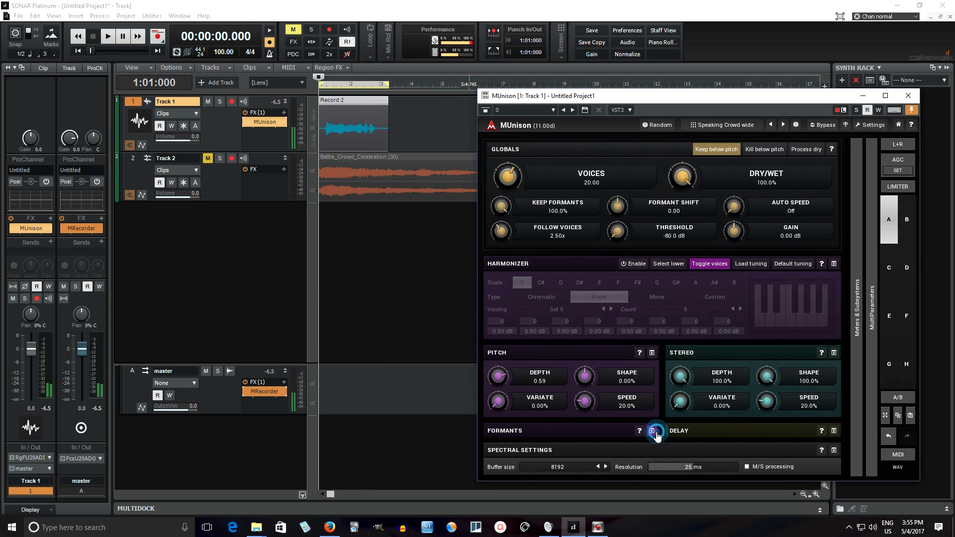
drag(561, 95, 553, 49)
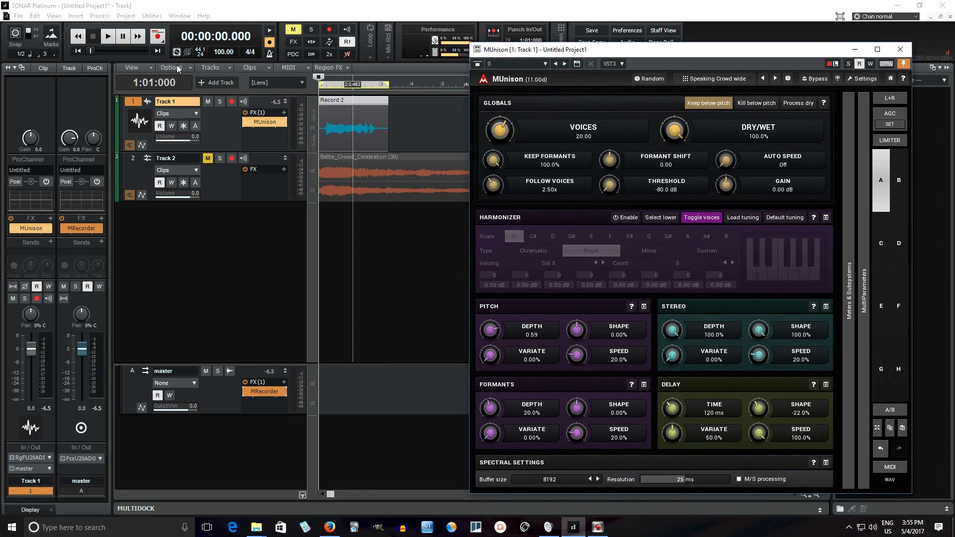
Step: Try different Formants depths during looped playback, reset the depth to its default and stop playback
click(106, 36)
drag(497, 410, 497, 370)
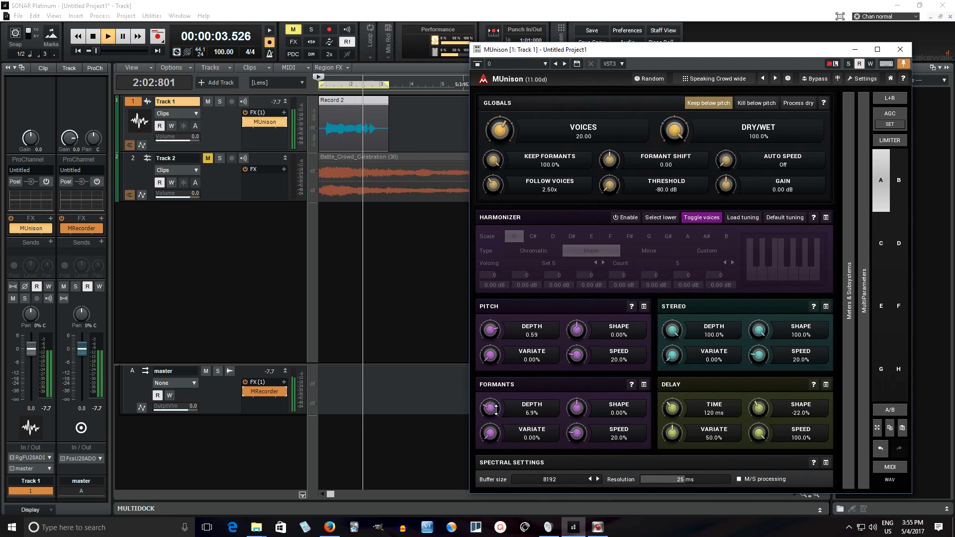
double_click(496, 410)
click(95, 37)
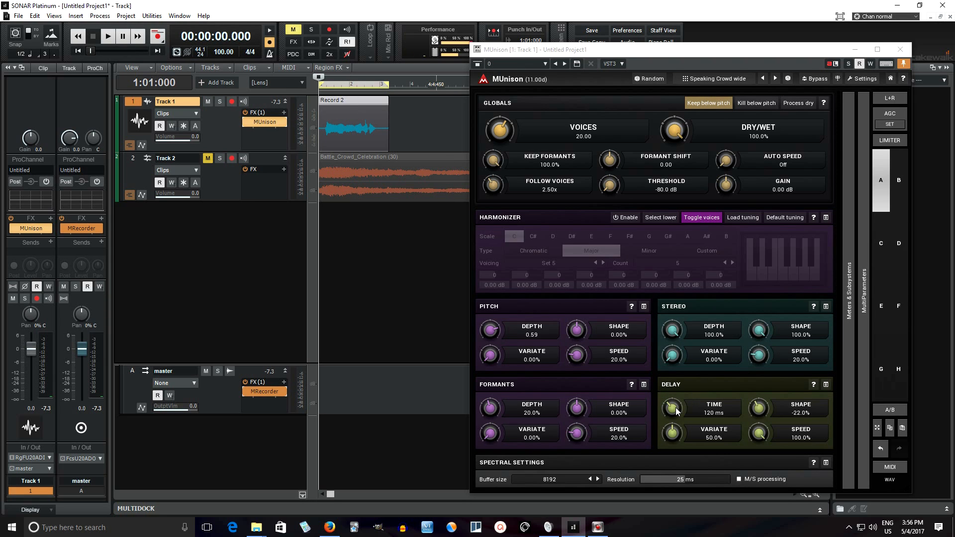
Step: Set MUnison's Delay time to about 189 ms while the clip loops, and stop playback
click(106, 39)
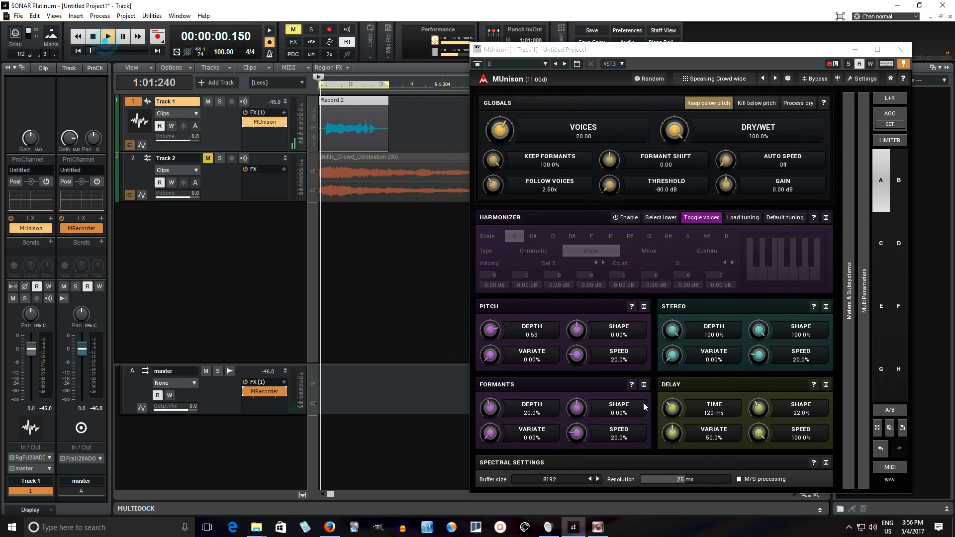
drag(672, 411, 672, 408)
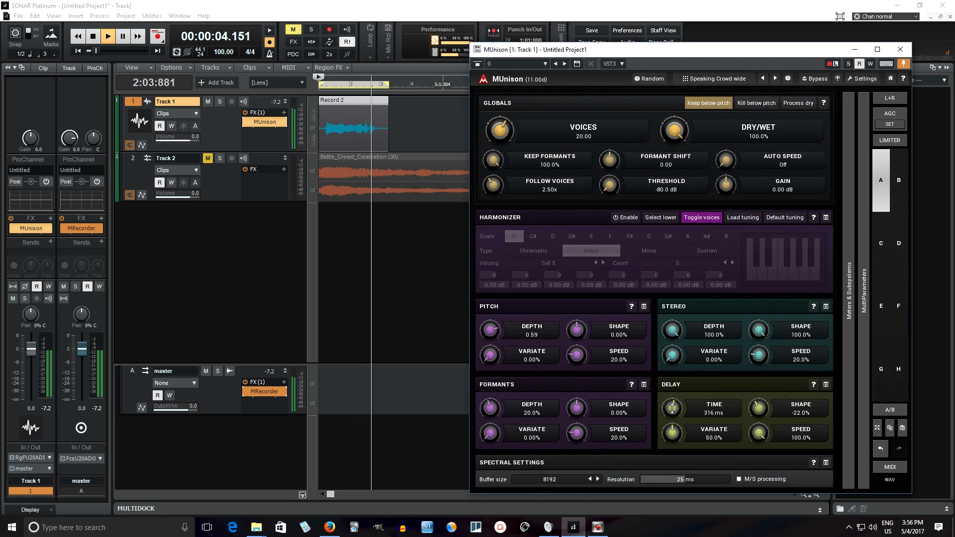
drag(672, 408, 672, 410)
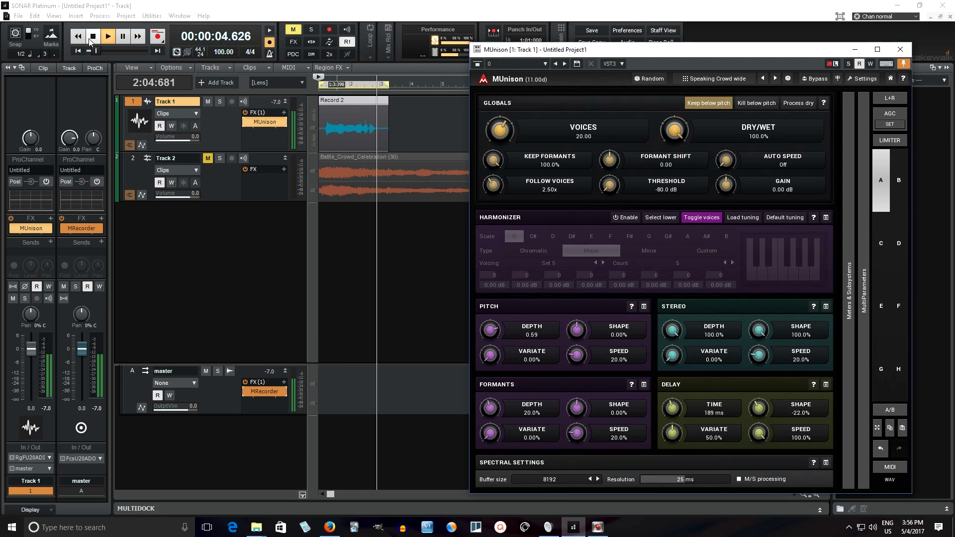
click(92, 37)
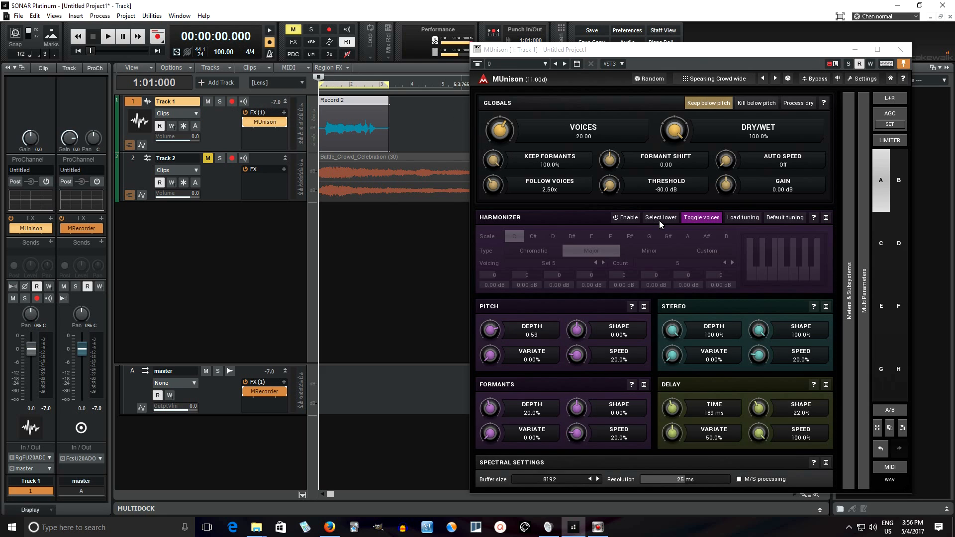
Step: Enable MUnison's Harmonizer with a count of 4 and the Chromatic type, and play the clip to hear it
click(632, 216)
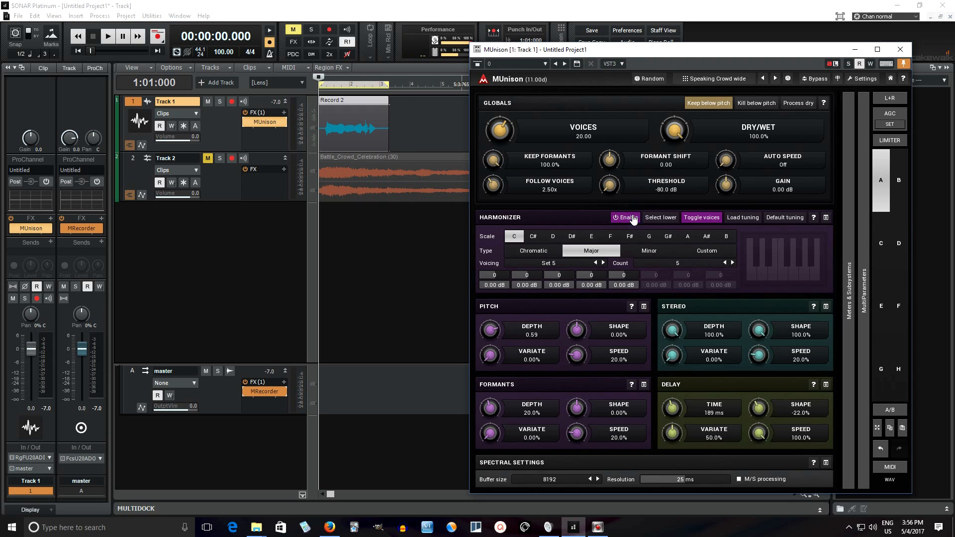
click(665, 265)
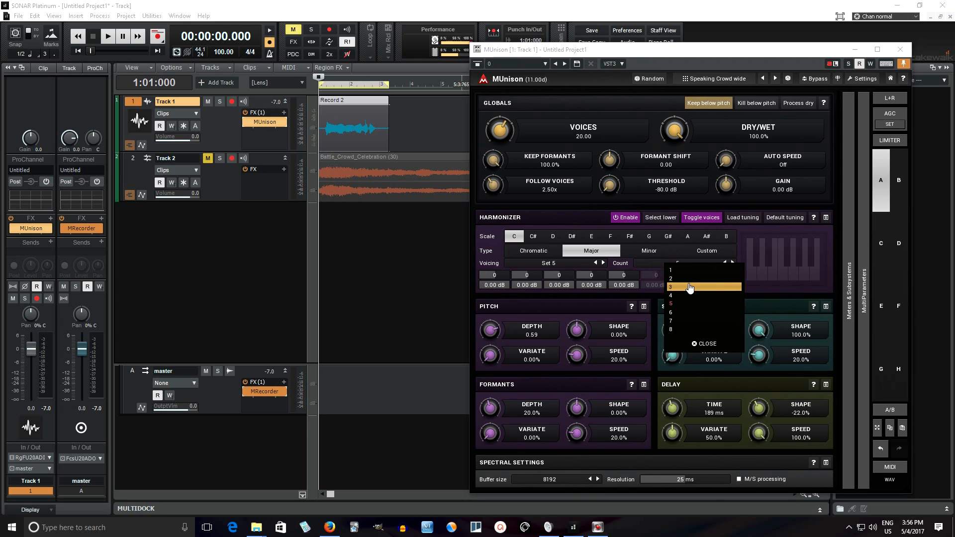
click(688, 296)
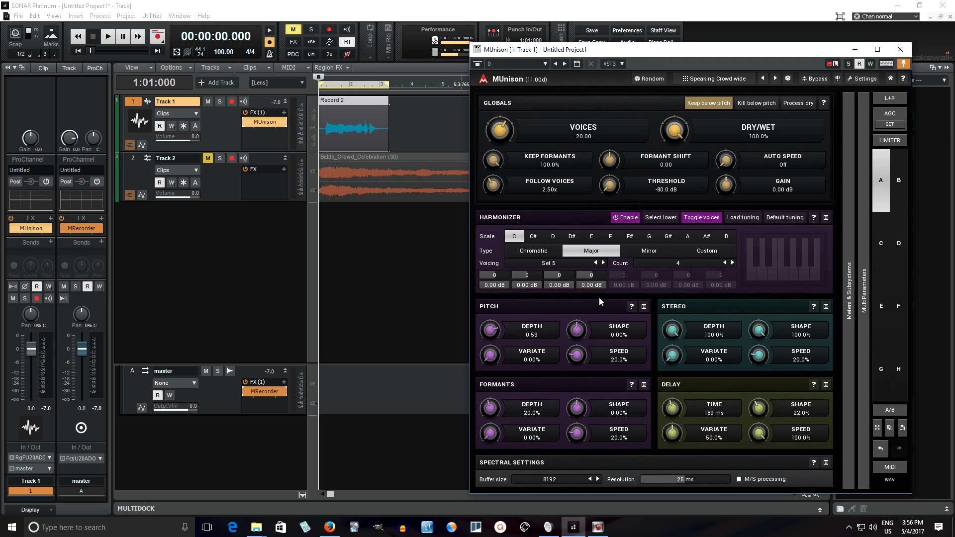
click(540, 251)
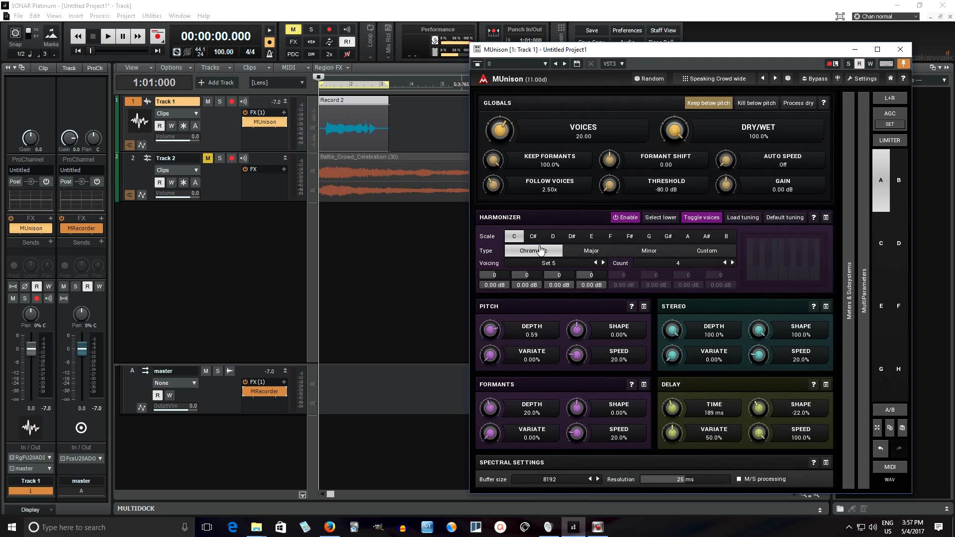
click(106, 41)
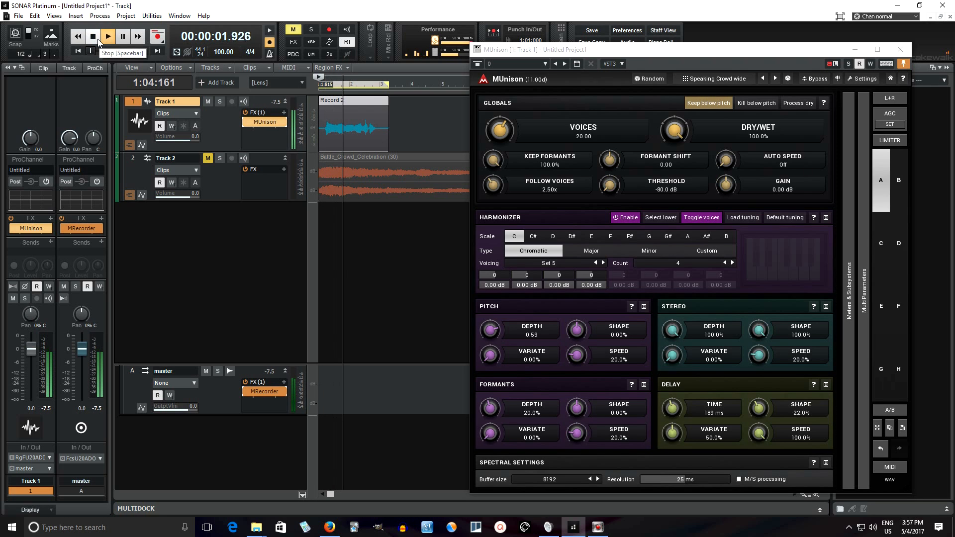
Step: Set the first Harmonizer voice to -12 with a gain of about -4.68 dB, playing the clip to check each change
click(98, 41)
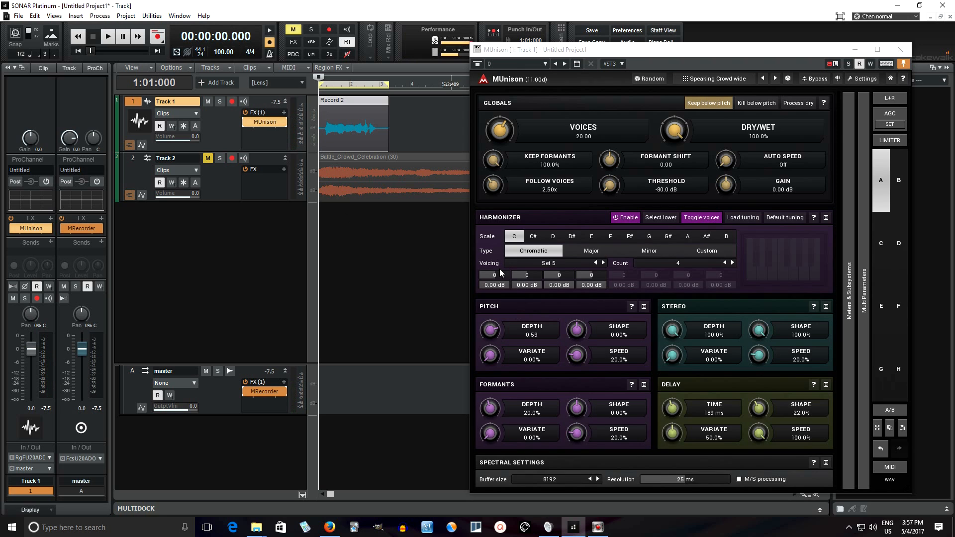
click(500, 275)
click(500, 274)
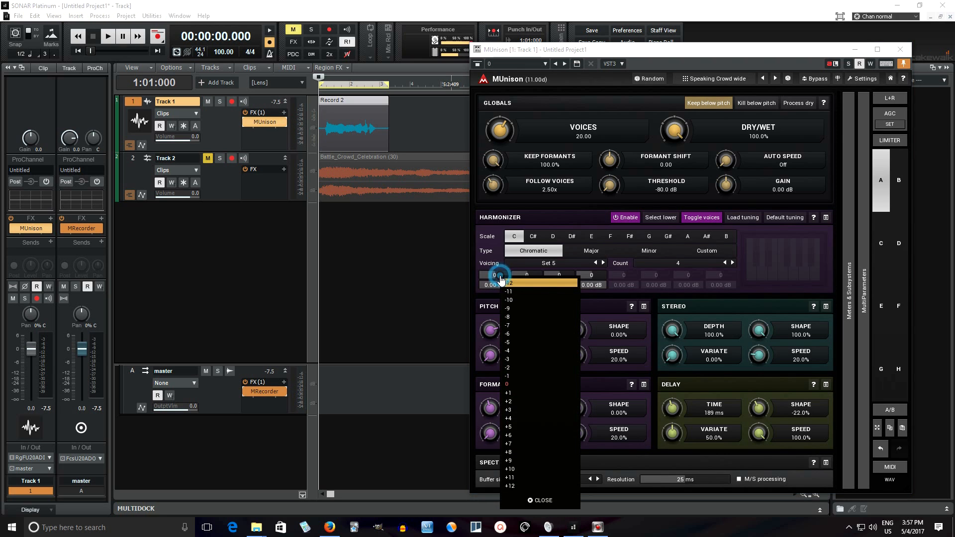
click(511, 284)
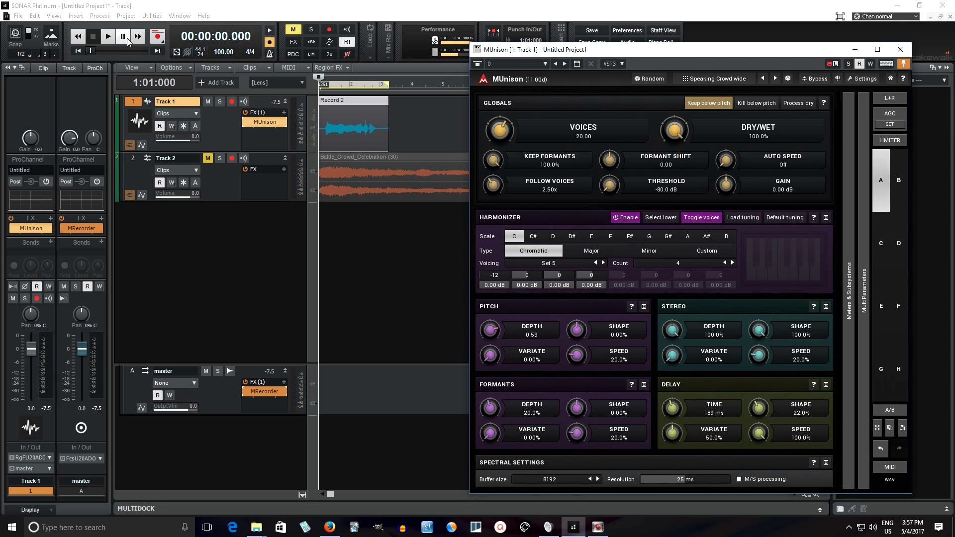
click(109, 36)
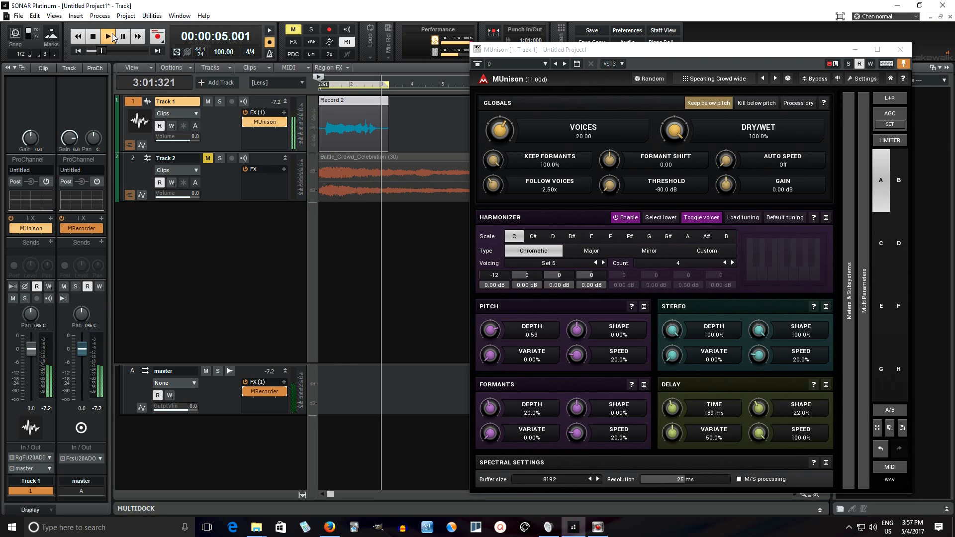
click(93, 36)
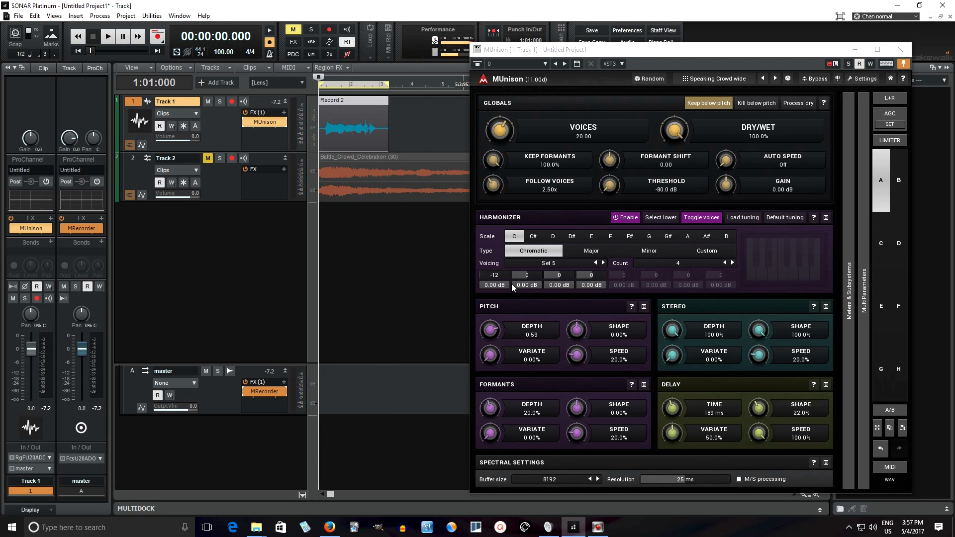
drag(505, 283, 505, 291)
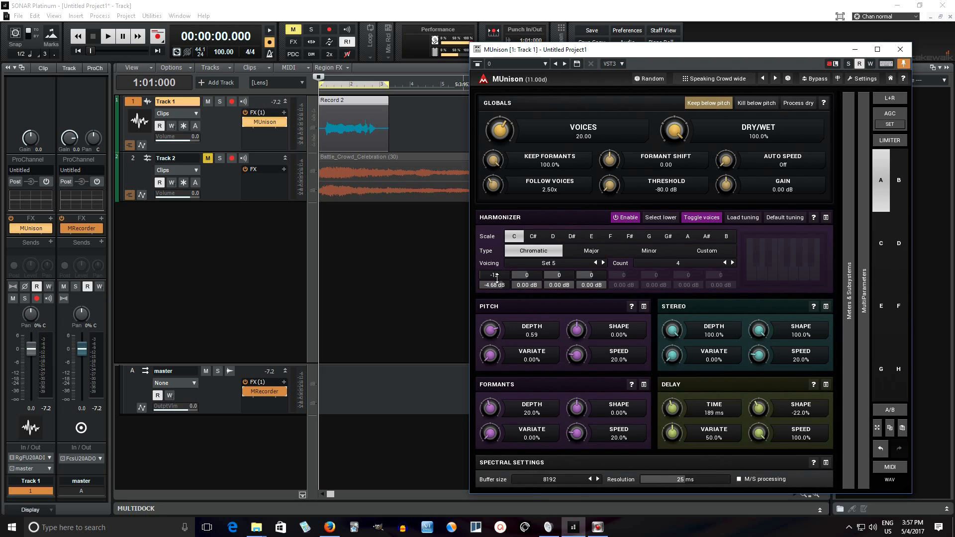
click(114, 38)
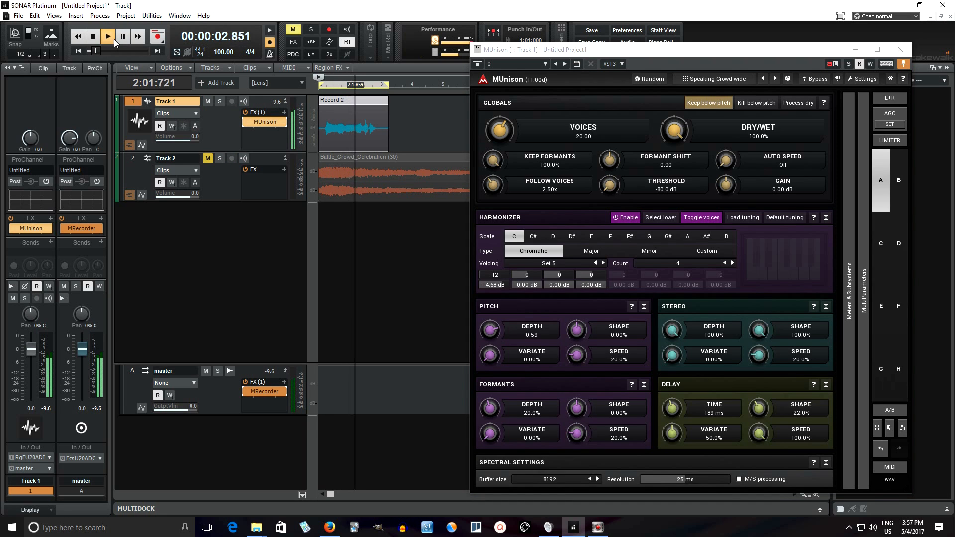
click(94, 36)
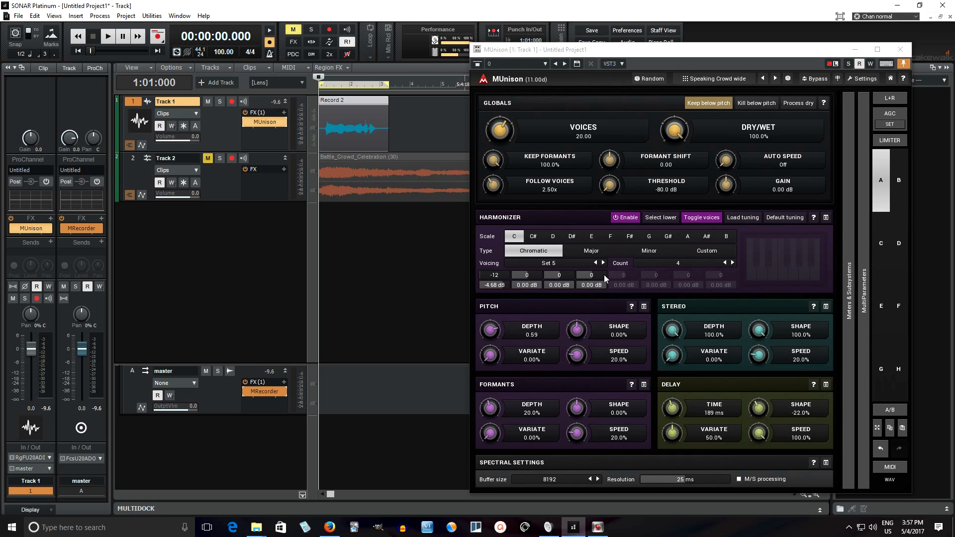
Step: Set the second Harmonizer voice to -10 with a gain of about -4.95 dB, playing the clip to check each change
click(538, 275)
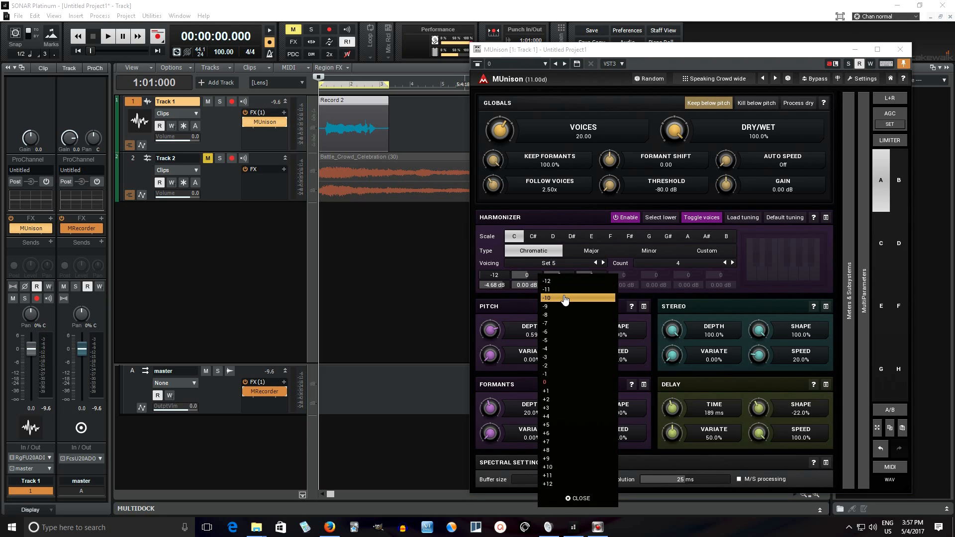
click(562, 298)
click(106, 37)
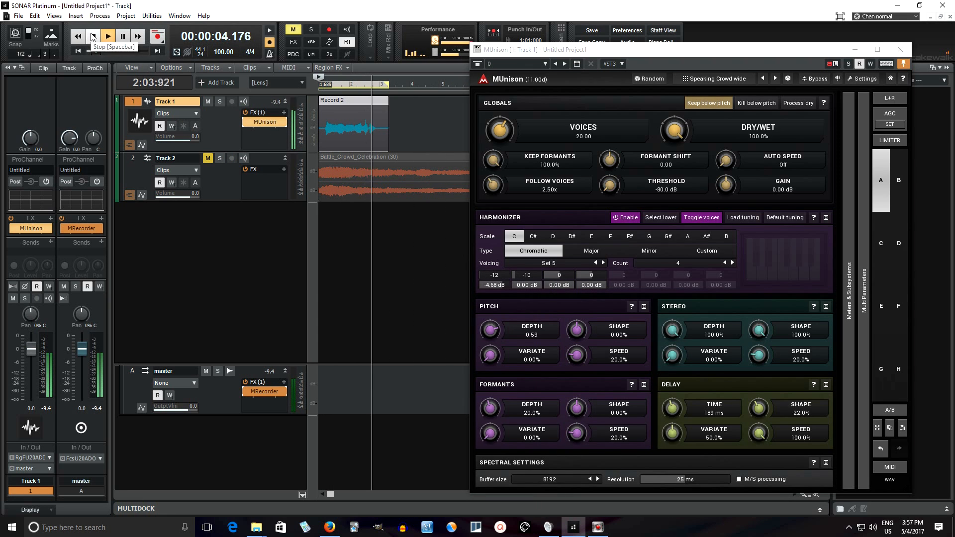
key(space)
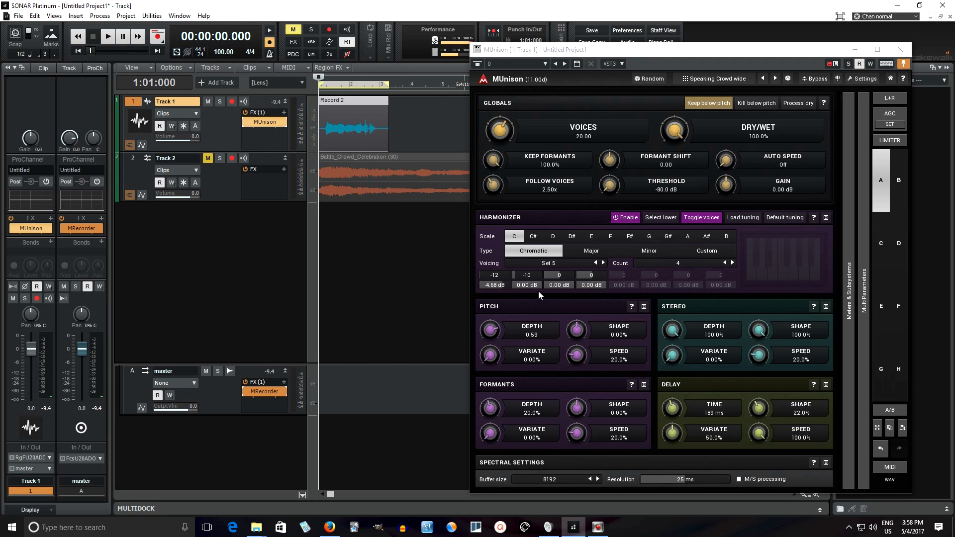
drag(537, 285, 531, 285)
click(108, 37)
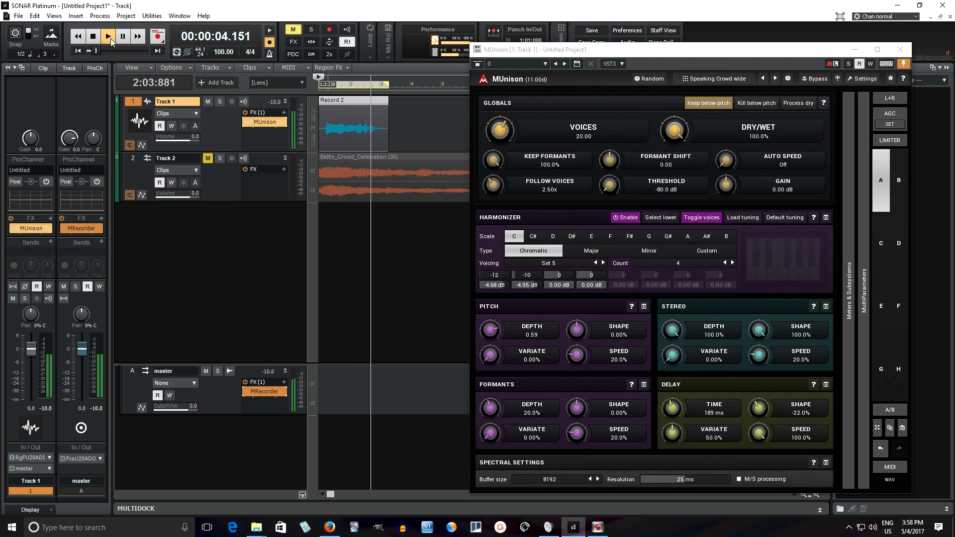
click(101, 38)
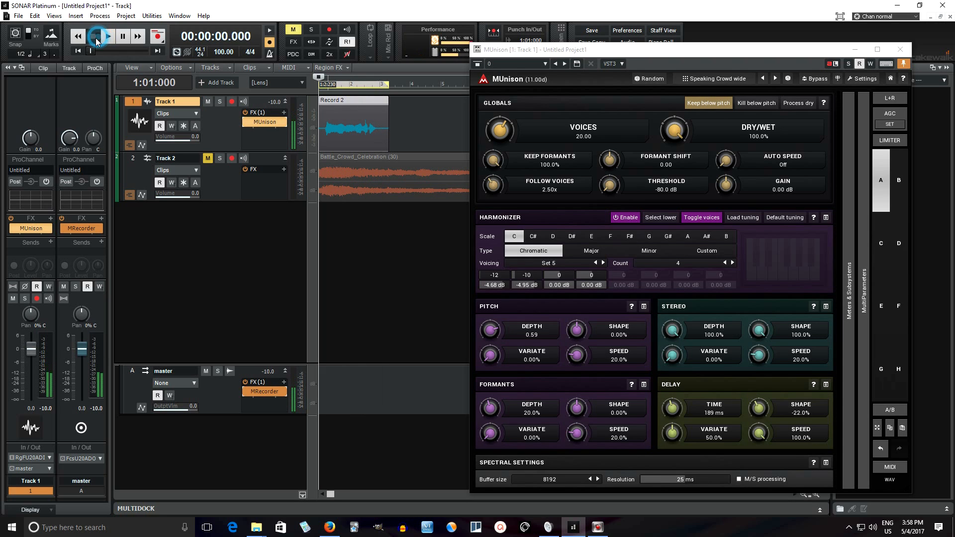
Step: Set the third Harmonizer voice to -1 with a gain of about -3.62 dB while auditioning the clip, and stop playback
click(566, 275)
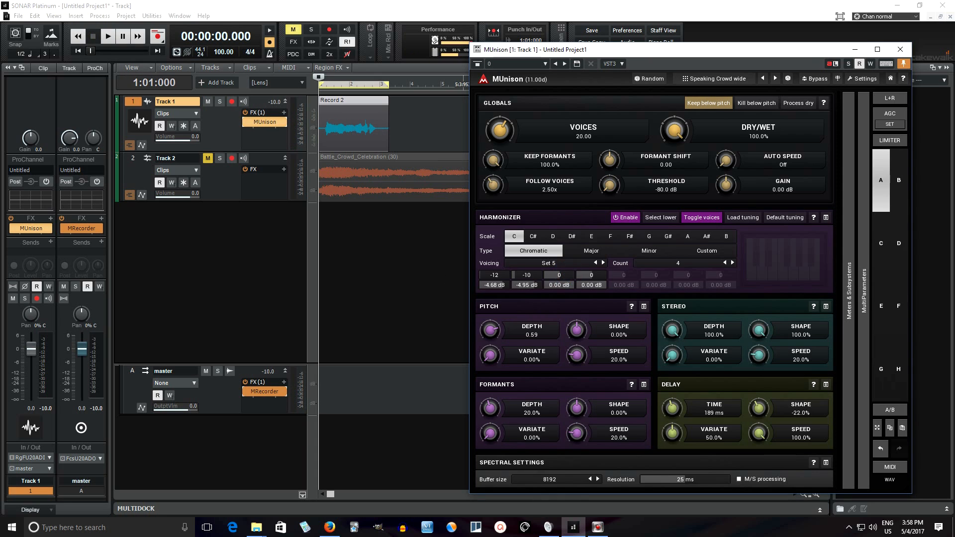
click(112, 42)
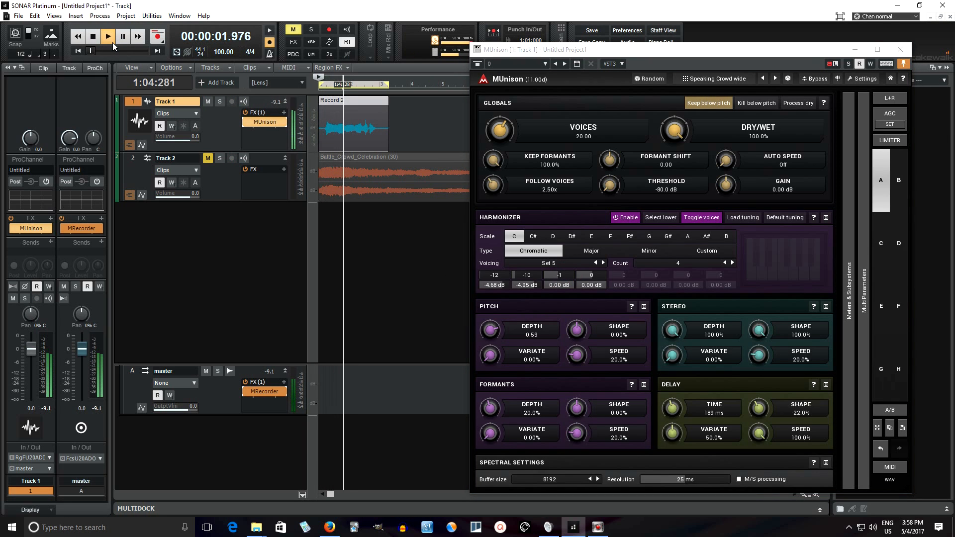
drag(559, 284, 560, 293)
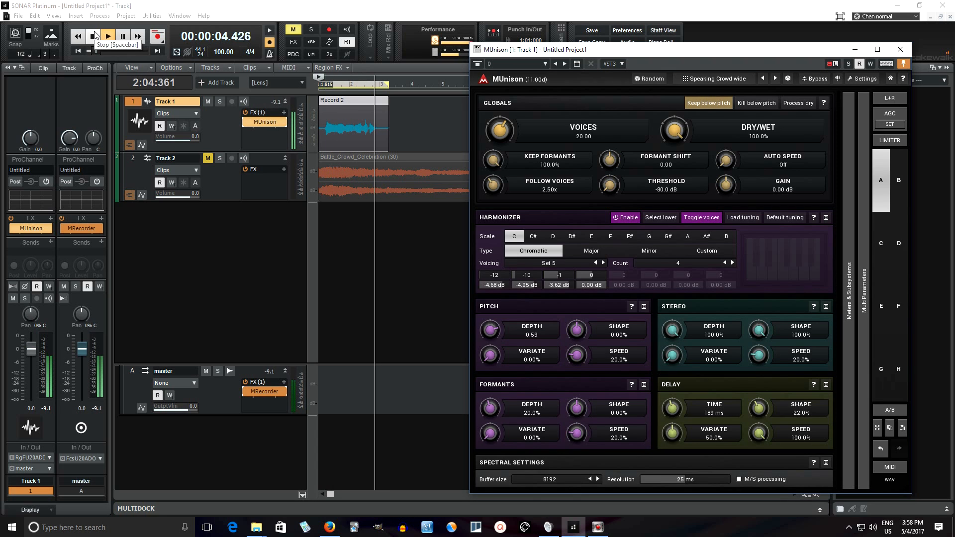
click(94, 36)
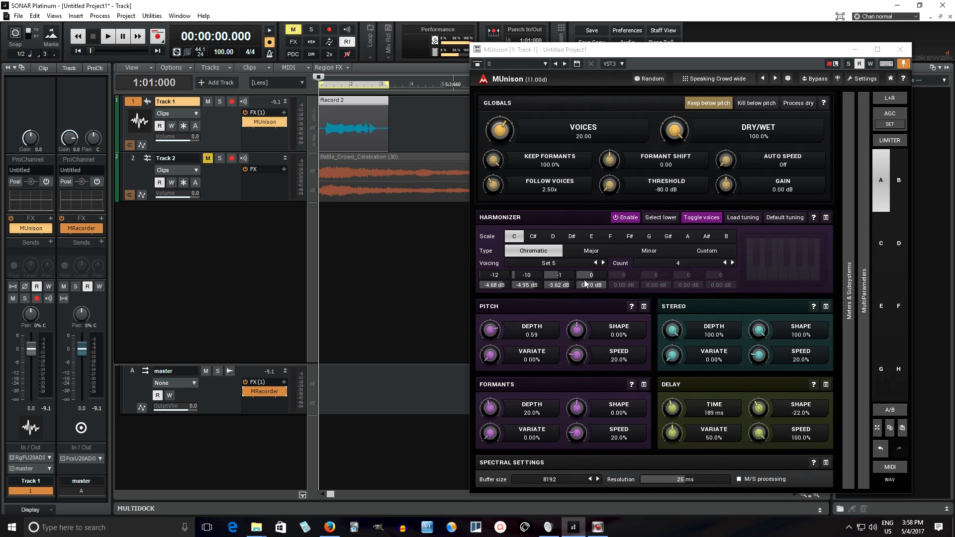
Step: Try the fourth Harmonizer voice at +1 during playback, and reset it to 0
drag(594, 274, 596, 274)
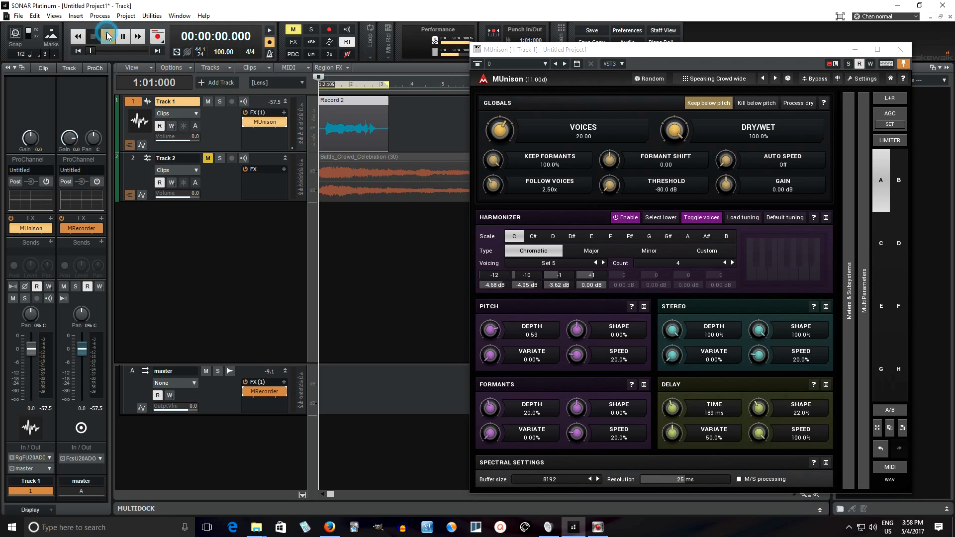
key(space)
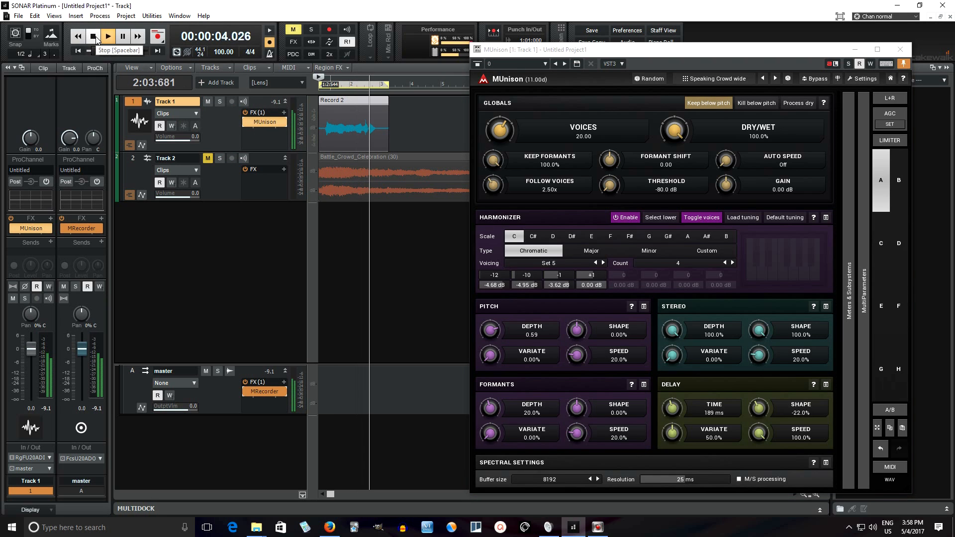
key(space)
double_click(596, 276)
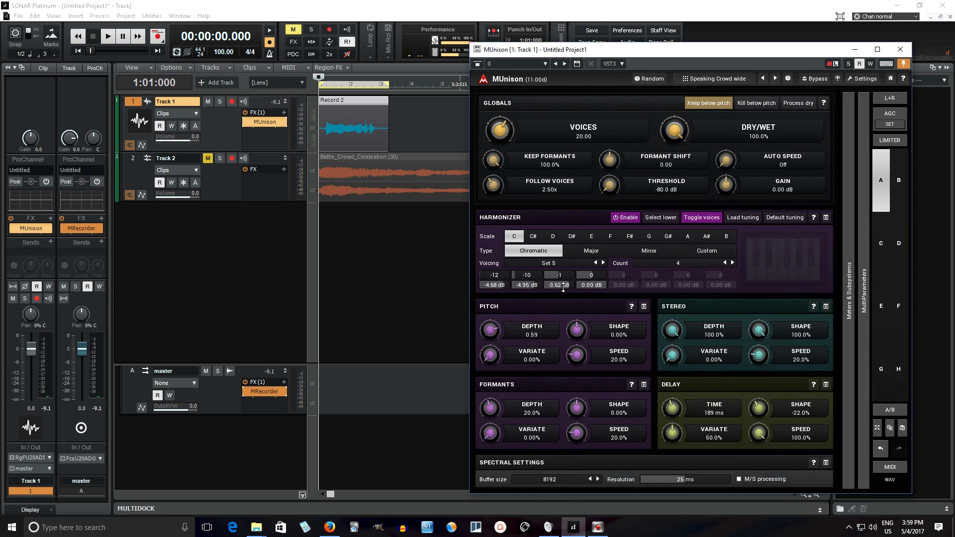
Step: Close the MUnison window, swap the mutes so only Track 2 sounds, and play its crowd clip briefly
click(901, 49)
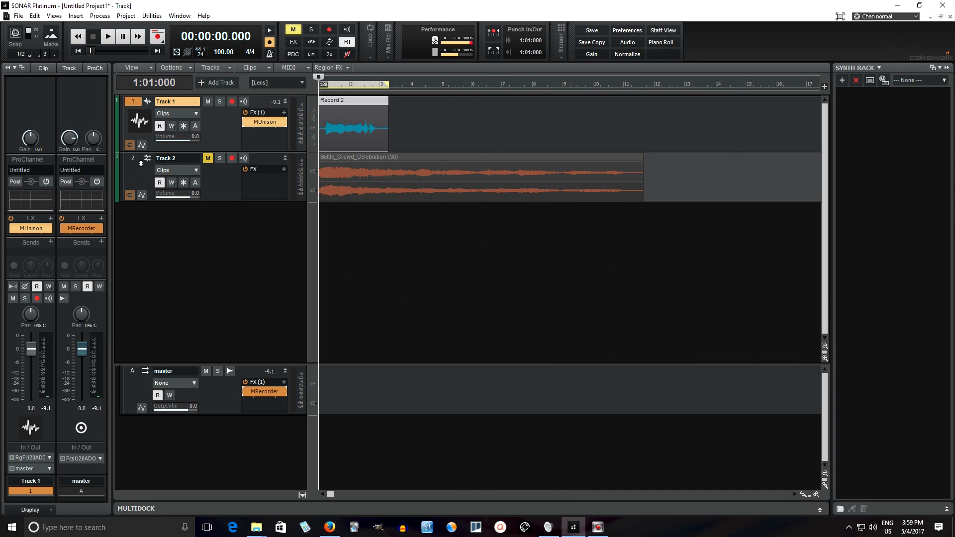
click(210, 158)
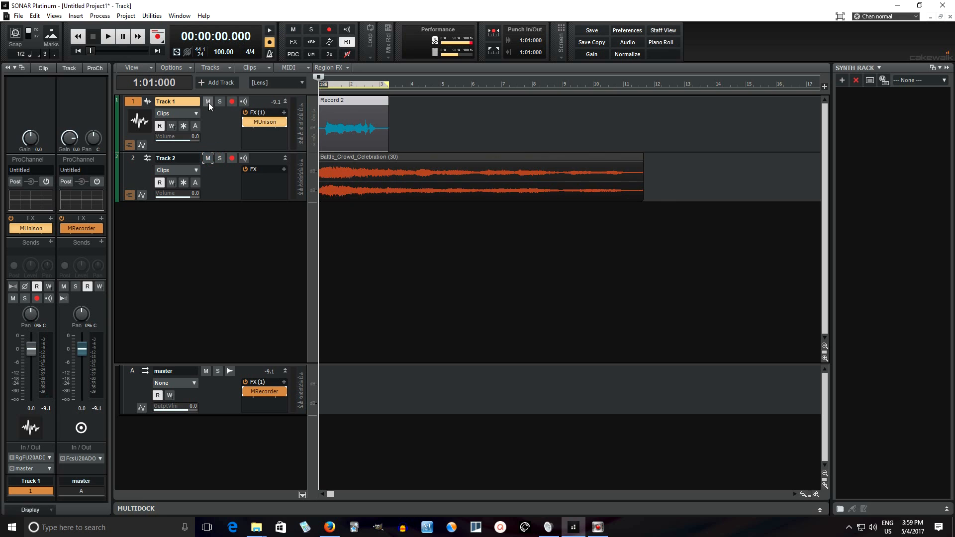
click(208, 102)
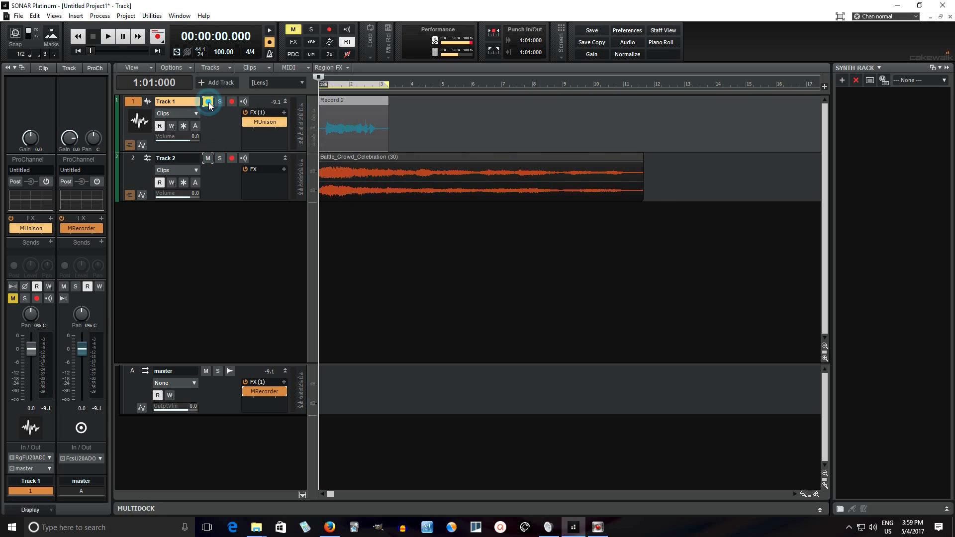
click(108, 43)
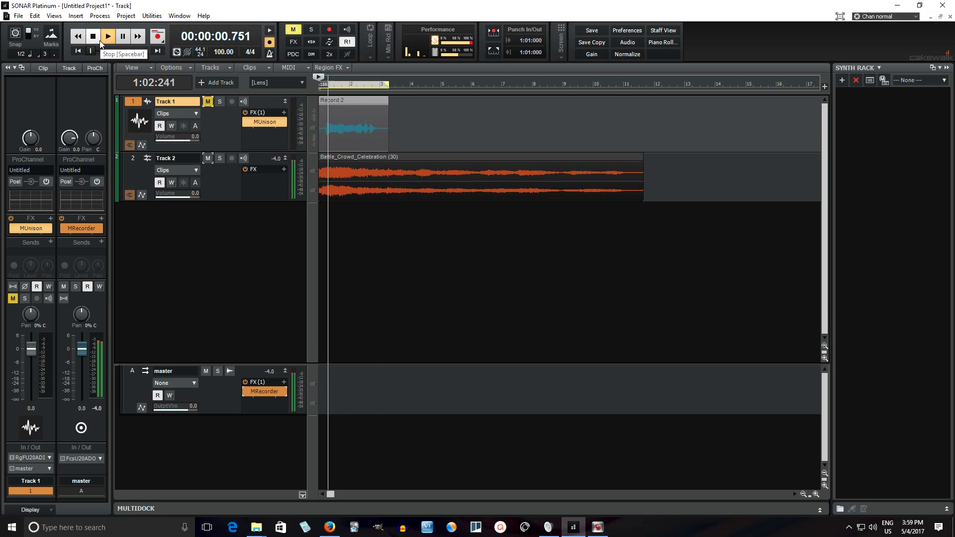
click(100, 41)
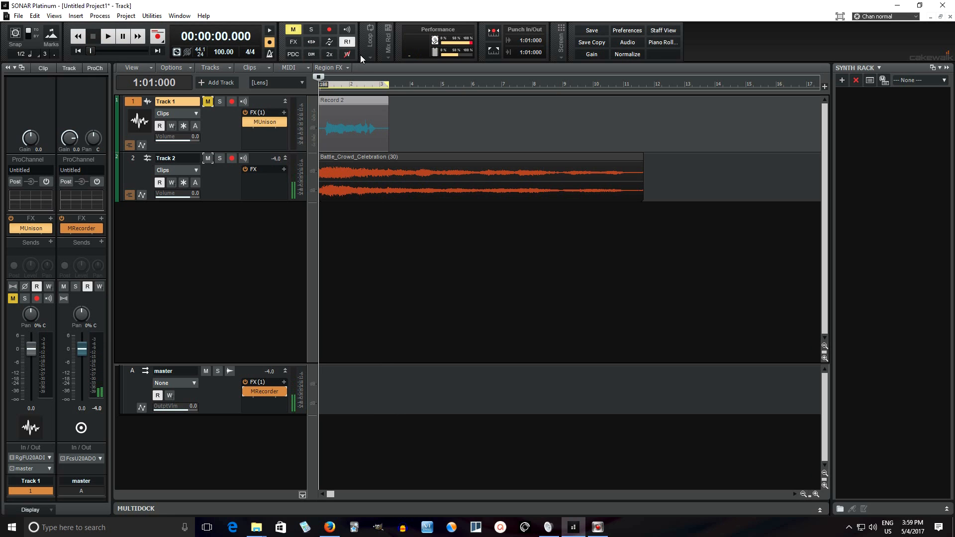
Step: Trim the start of the Battle_Crowd_Celebration clip on Track 2 to line up with the voice's onset on Track 1
mouse_move(366, 54)
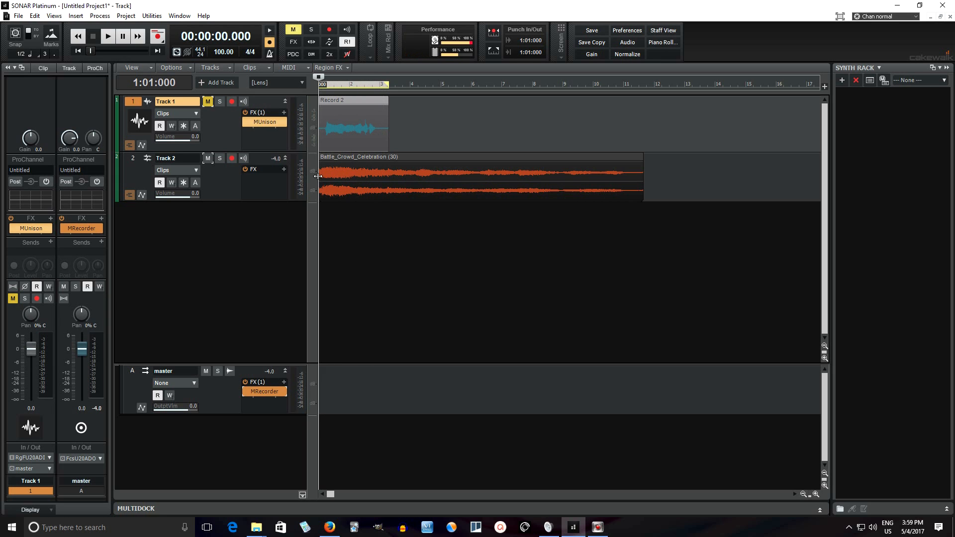
click(816, 495)
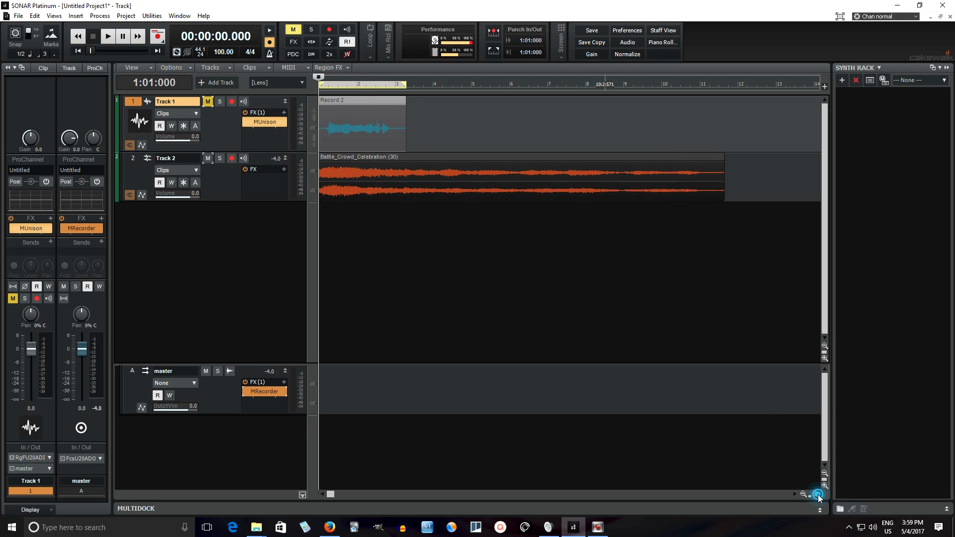
click(816, 495)
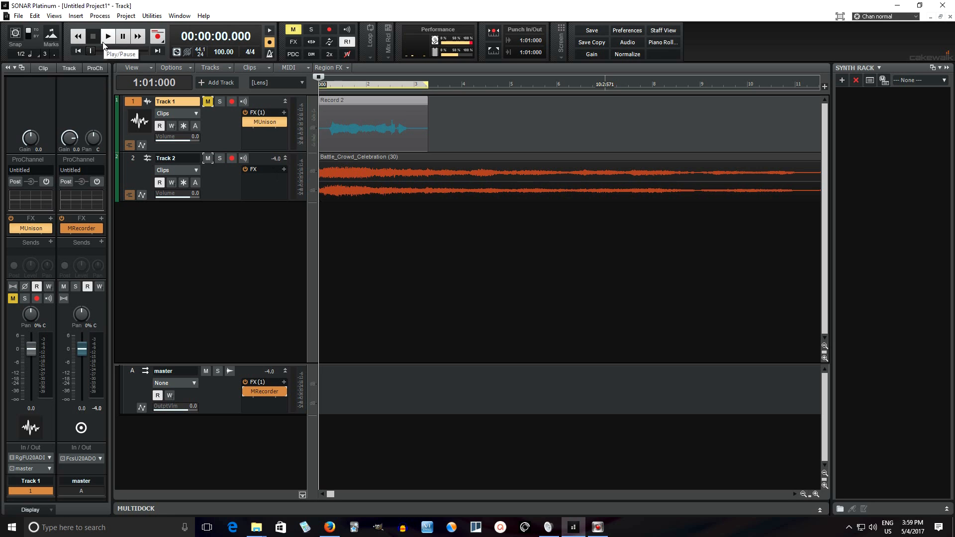
click(104, 45)
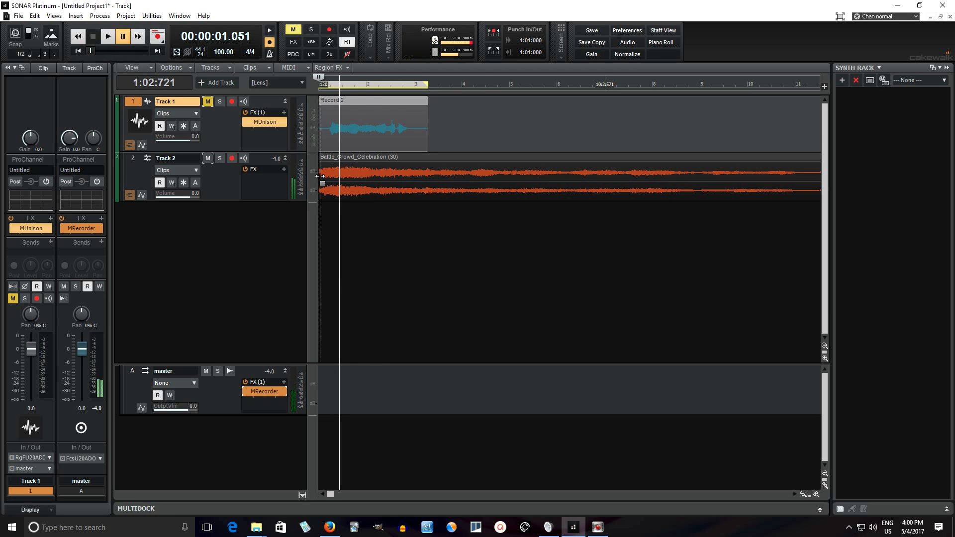
drag(320, 177, 332, 177)
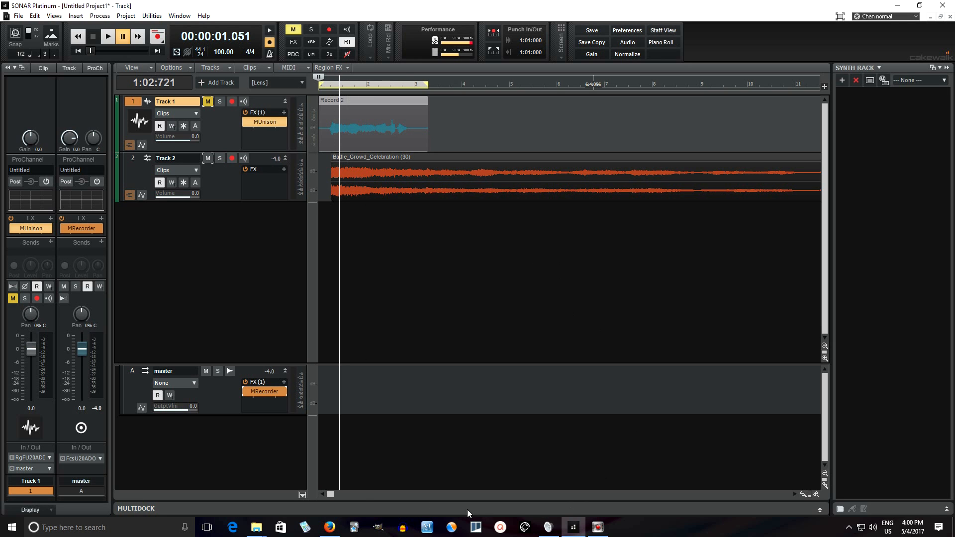
Step: Trim the end of the Battle_Crowd_Celebration clip back to about measure 3 and give it a short fade-out
drag(333, 494, 389, 493)
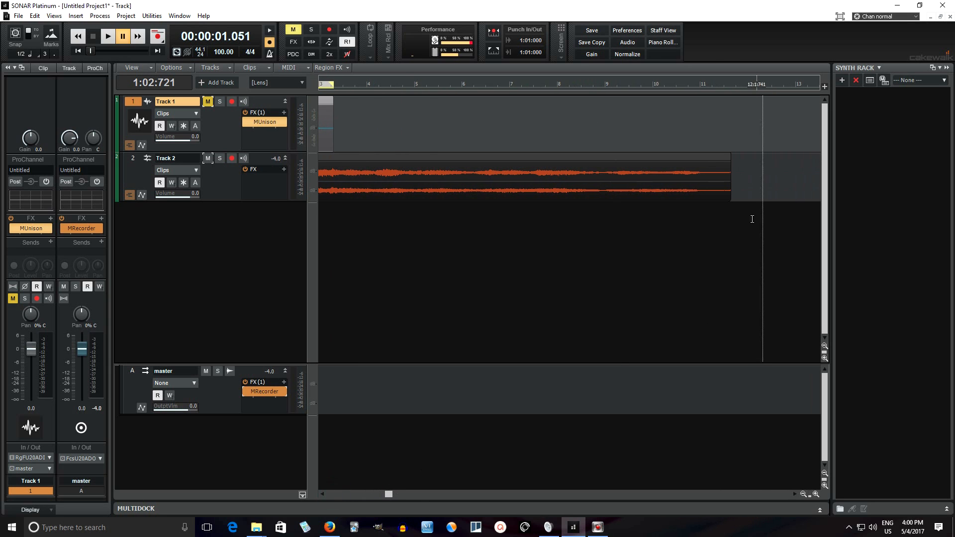
drag(729, 188, 329, 174)
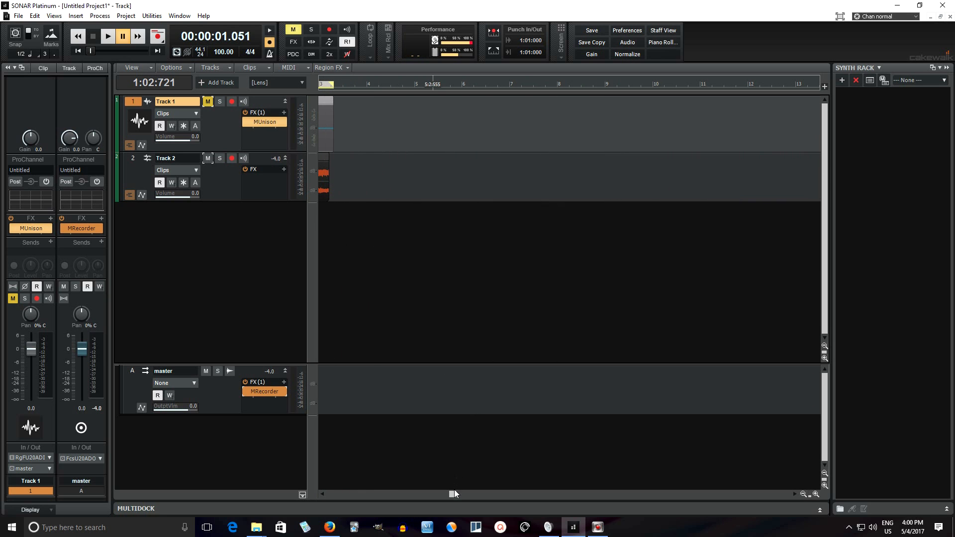
drag(455, 493, 327, 495)
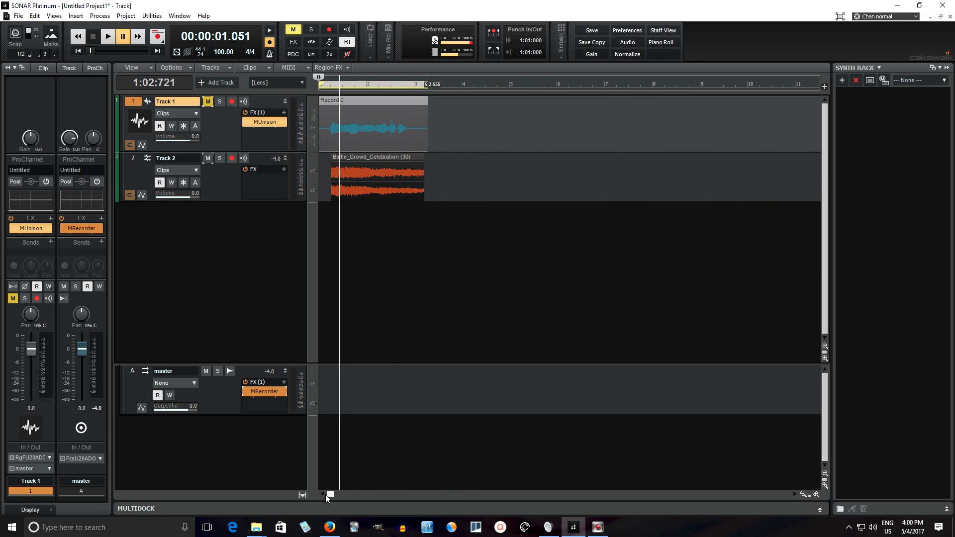
mouse_move(424, 188)
mouse_down()
mouse_move(421, 170)
mouse_move(403, 166)
mouse_up()
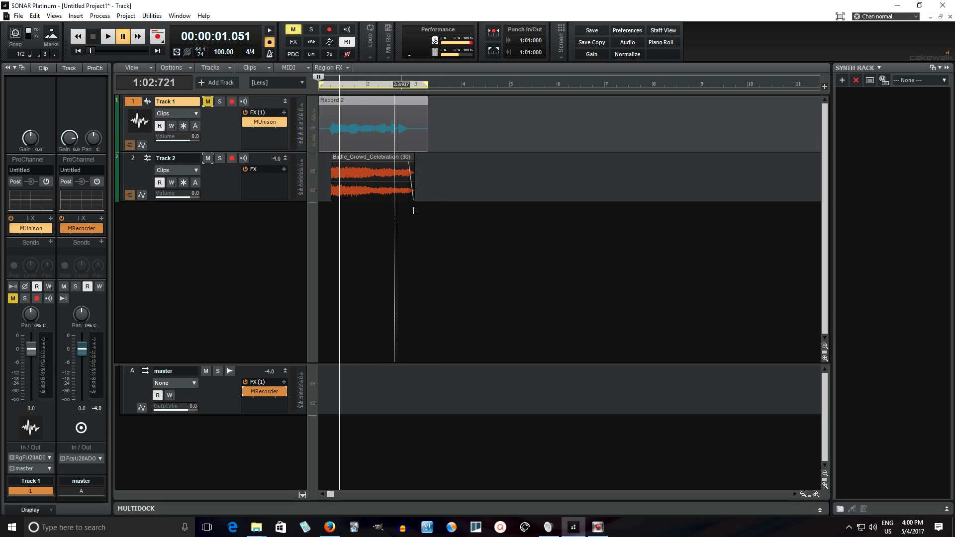
Step: Unmute Track 1 and insert MMorph after MUnison in its effects rack, using the Default preset
right_click(267, 141)
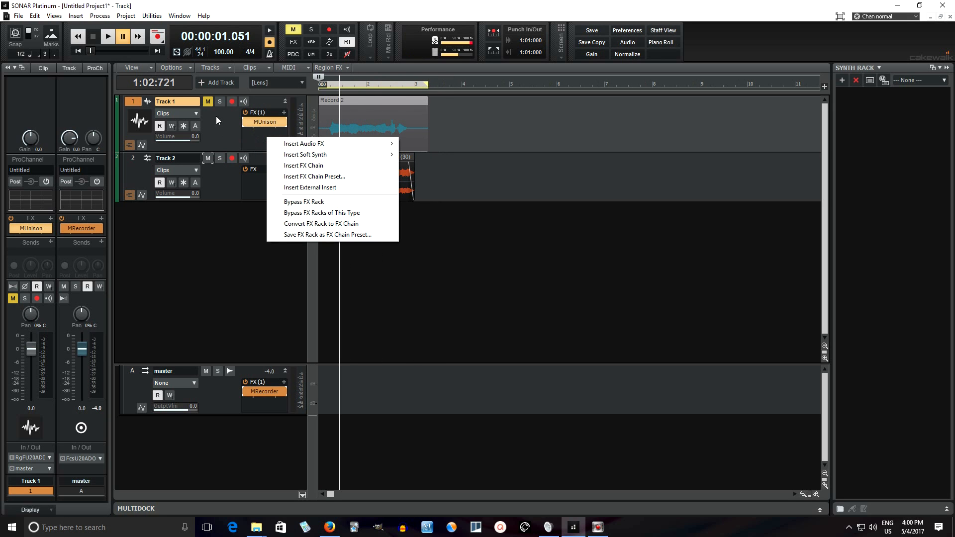
click(205, 103)
right_click(266, 139)
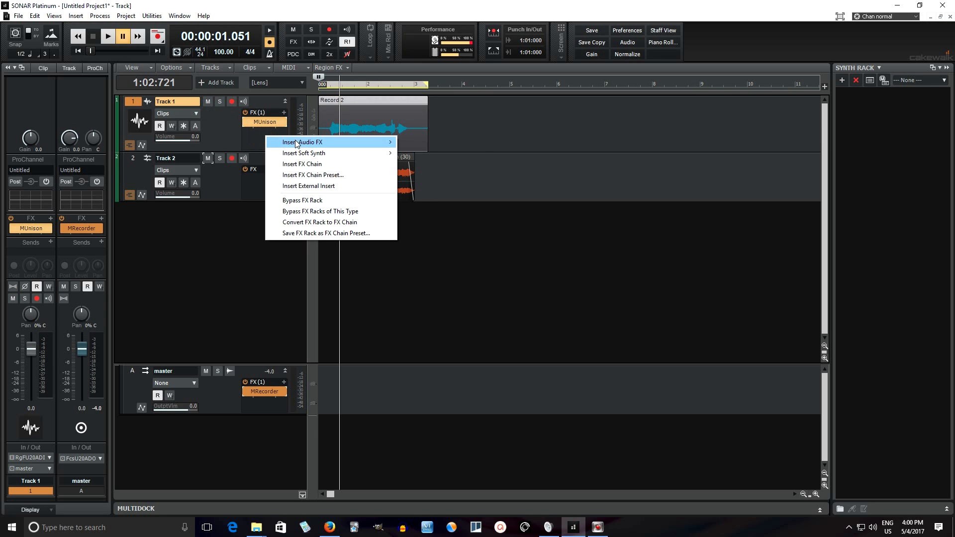
mouse_move(303, 142)
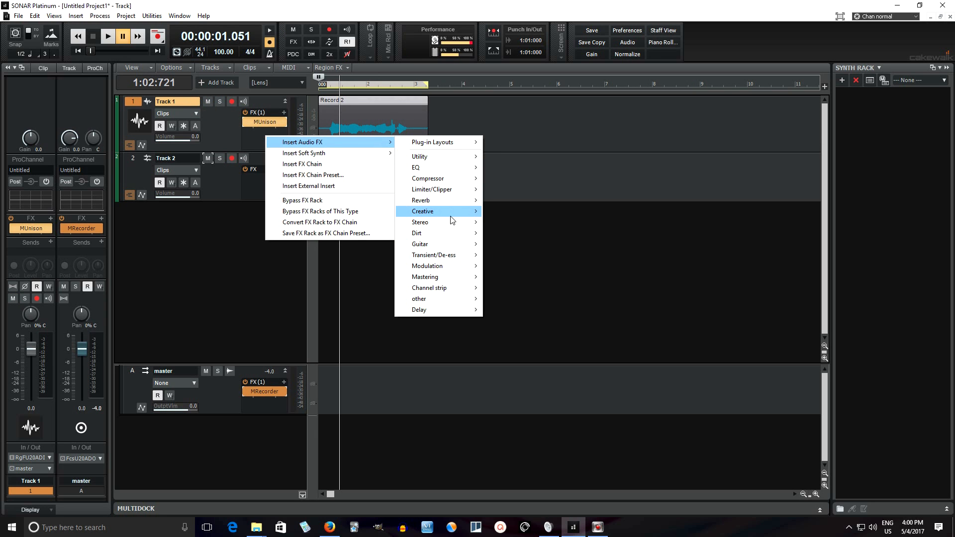
mouse_move(451, 214)
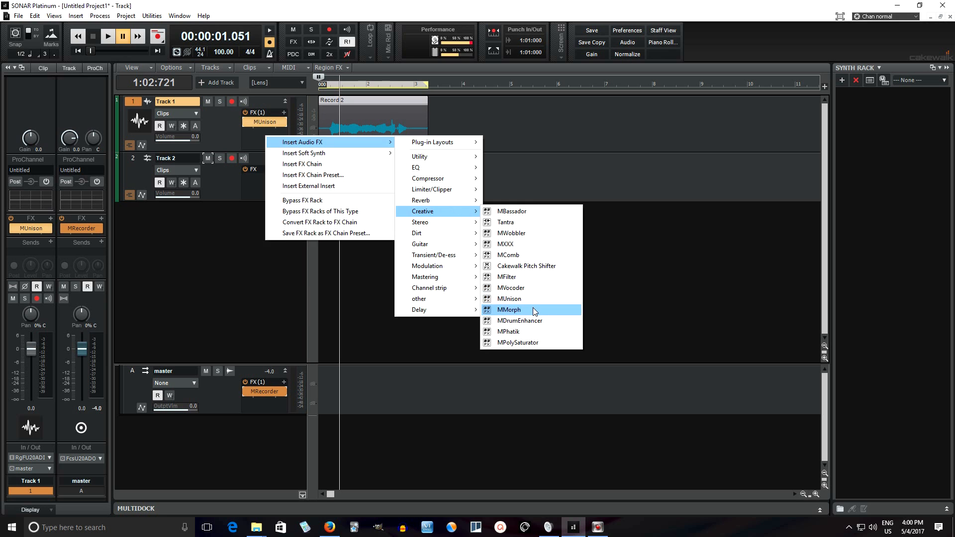
click(532, 309)
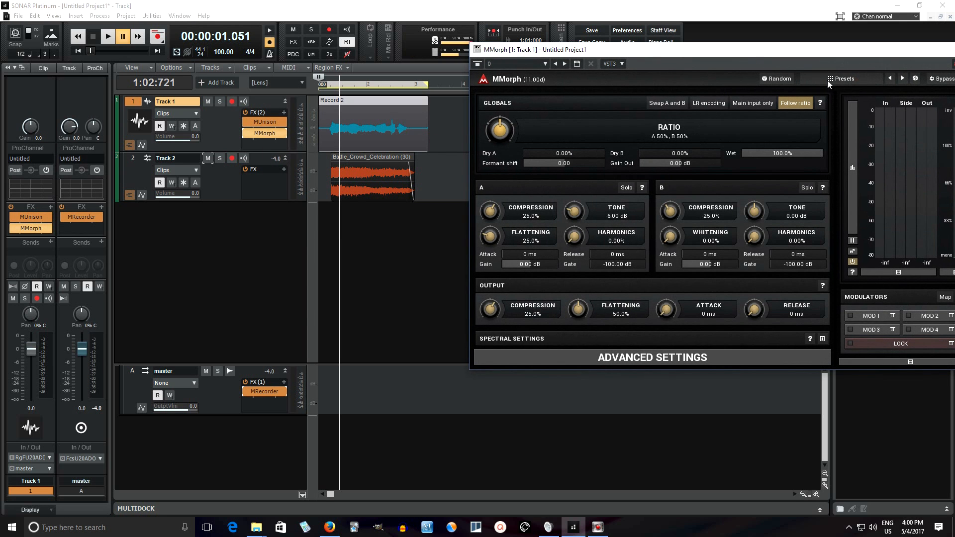
click(827, 80)
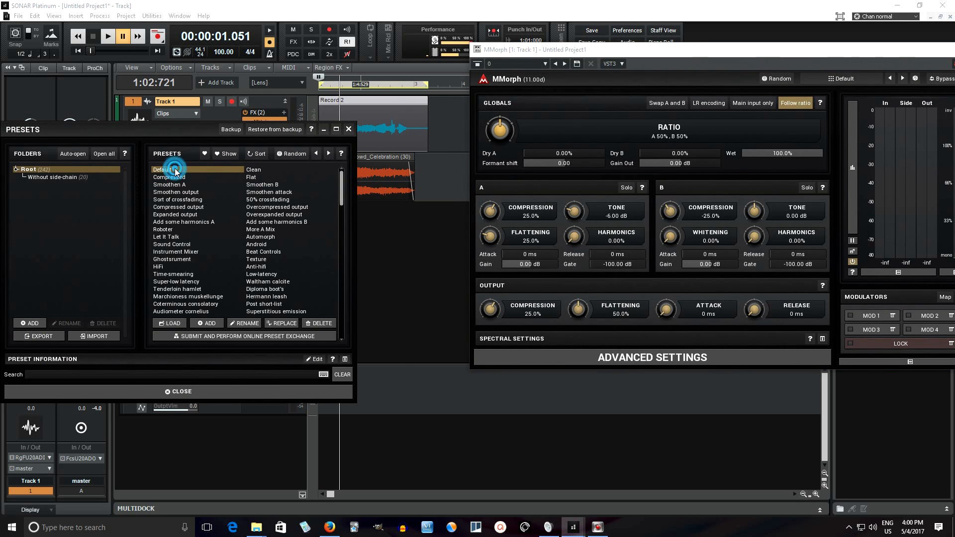
click(349, 129)
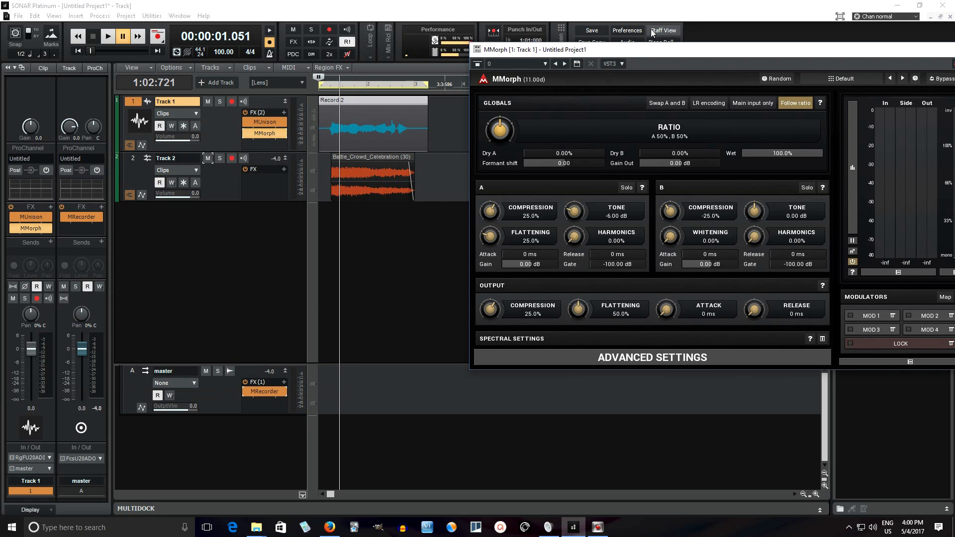
Step: Add a pre-fader send from Track 2 to MMorph (Input 2)-Track 1, and mute Track 2
click(131, 162)
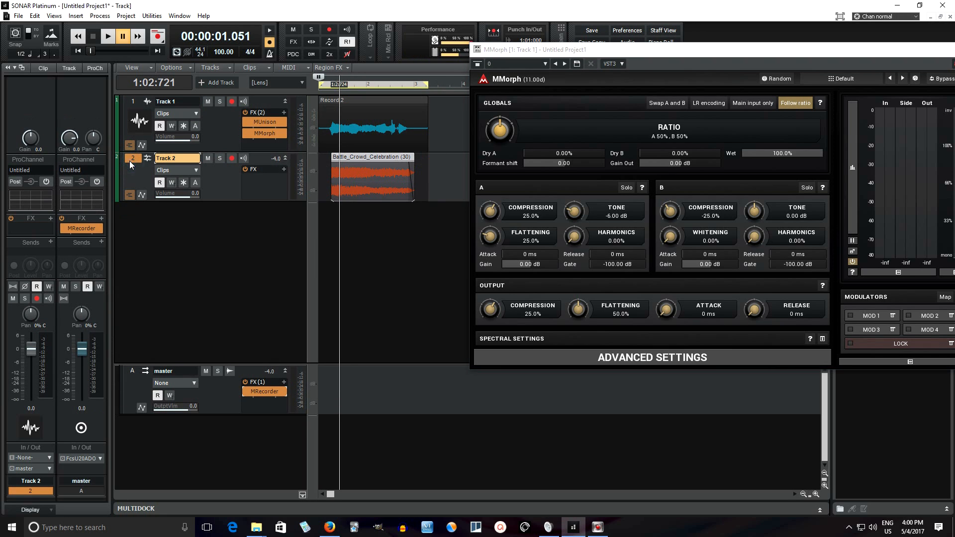
right_click(42, 254)
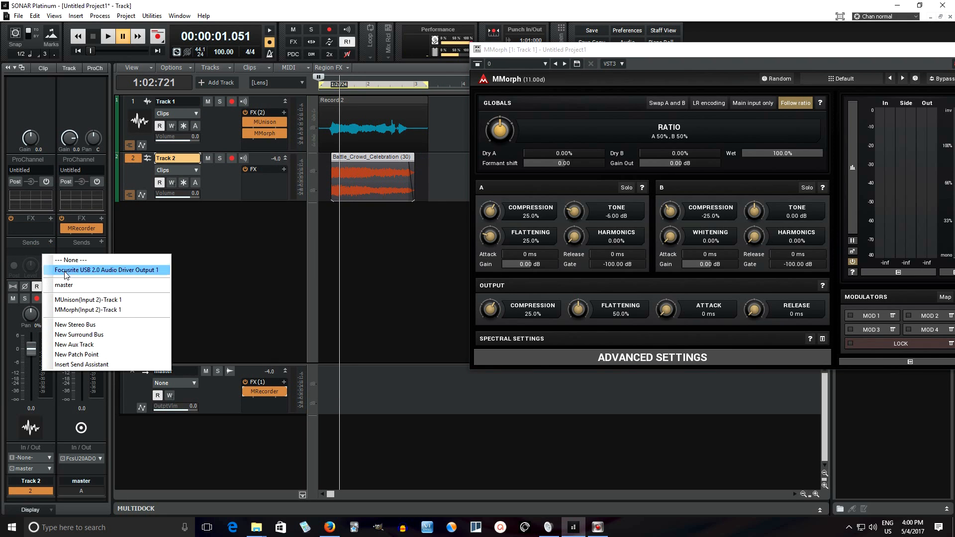
click(118, 307)
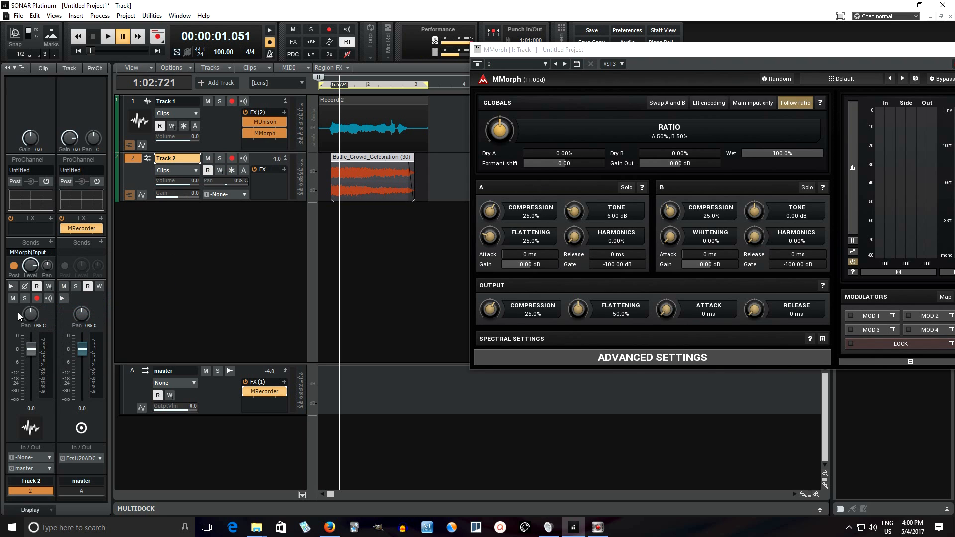
click(13, 299)
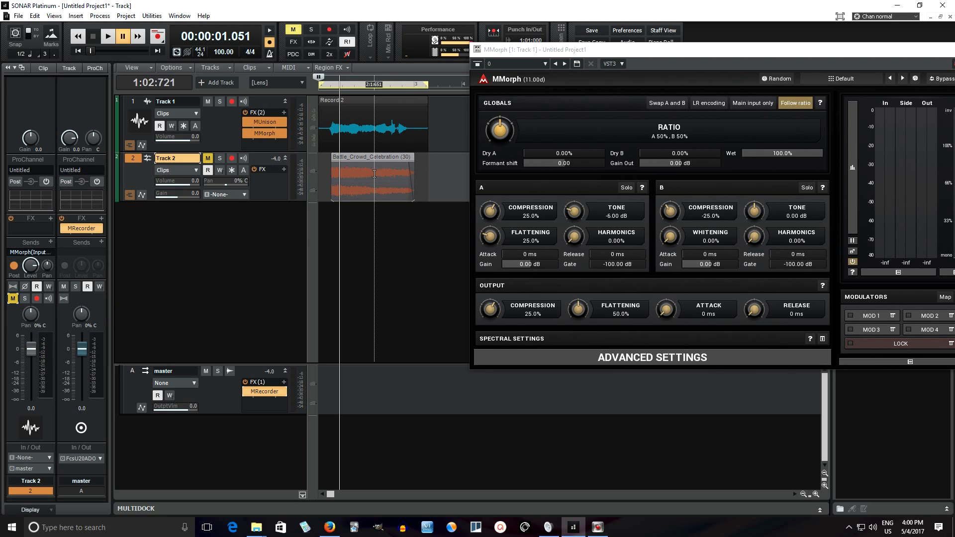
click(14, 266)
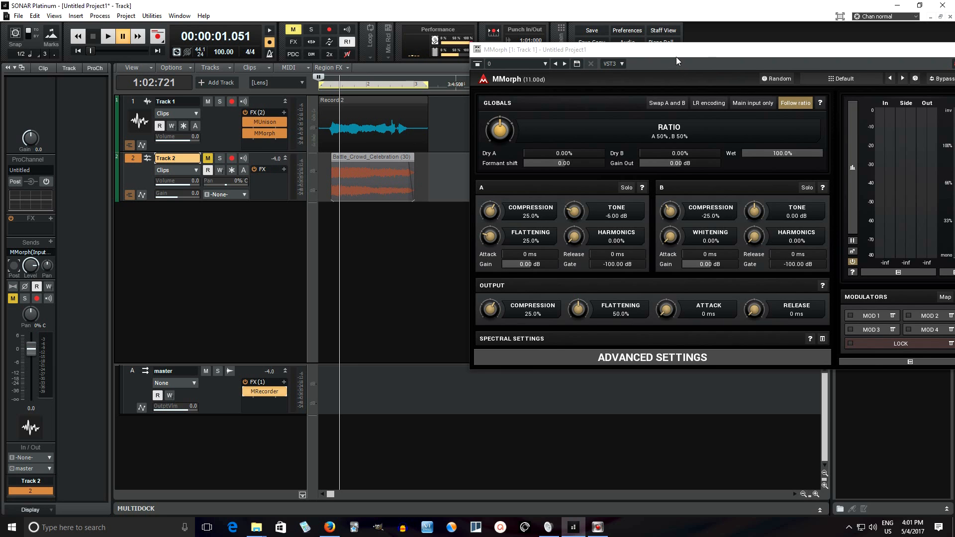
Step: Audition the morphed sound from just before the voice's onset at about 1:01:802, and stop playback
drag(677, 50, 370, 186)
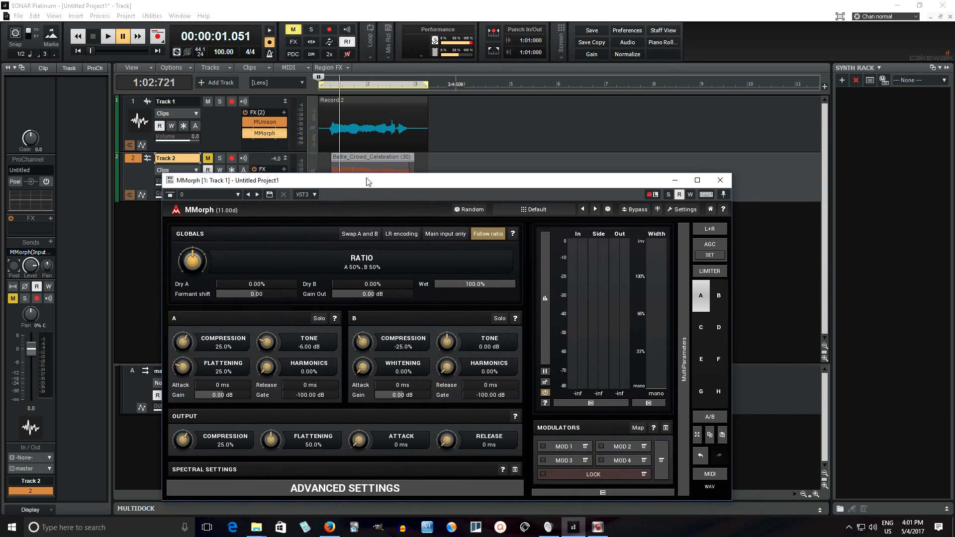
click(329, 85)
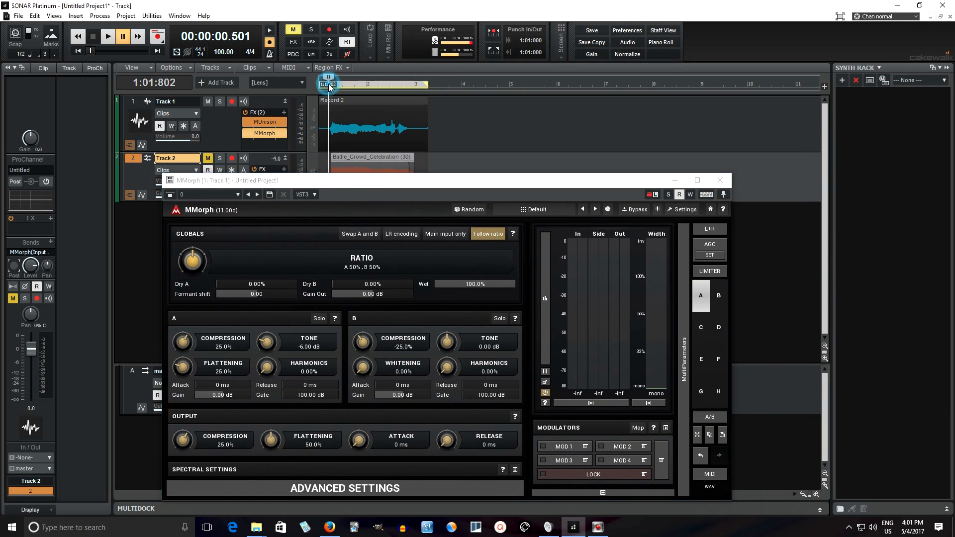
click(109, 39)
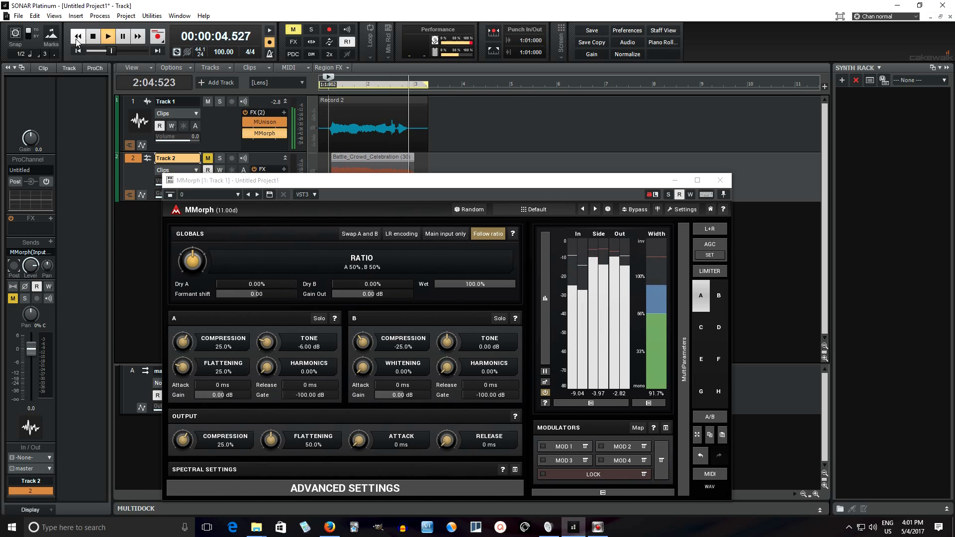
click(93, 37)
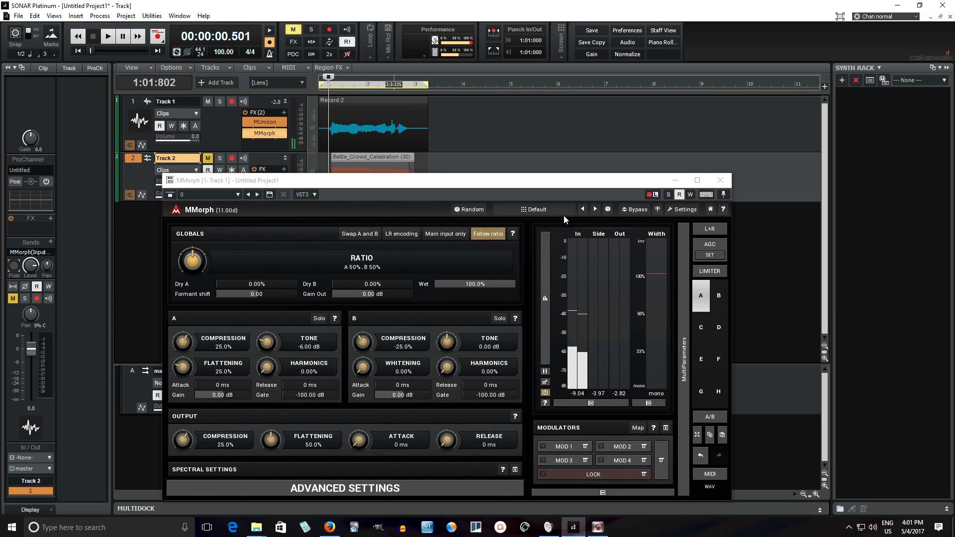
Step: Set MMorph's spectral buffer size to 8192 and audition the change
drag(534, 185, 774, 35)
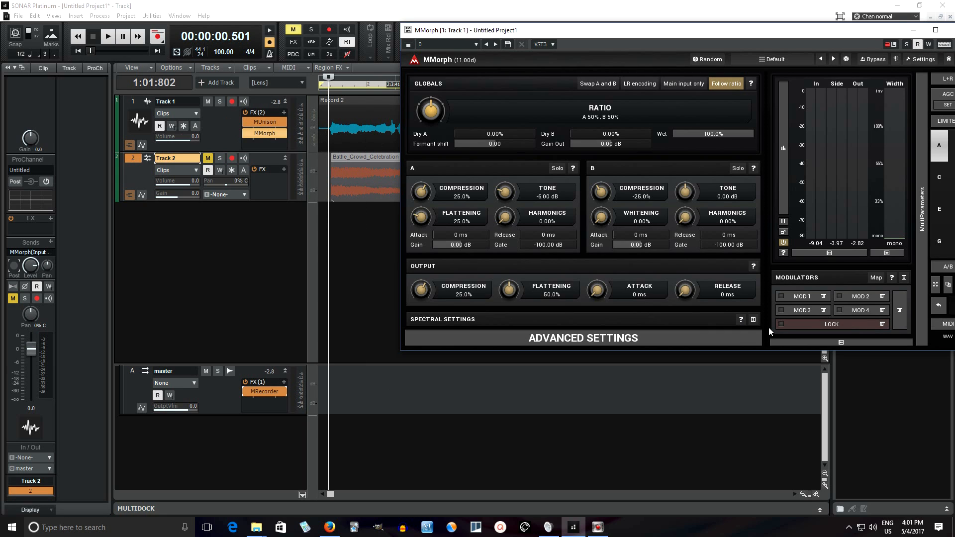
click(753, 320)
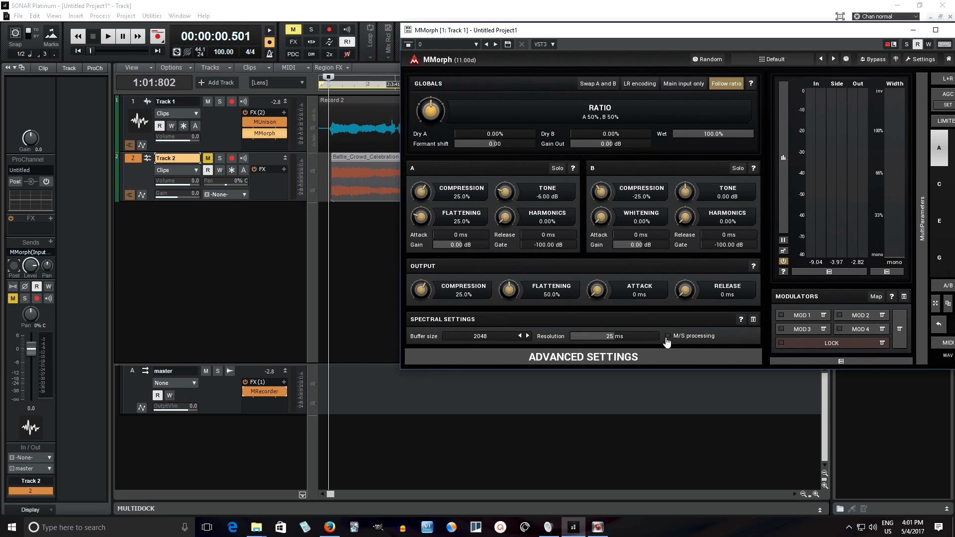
click(485, 338)
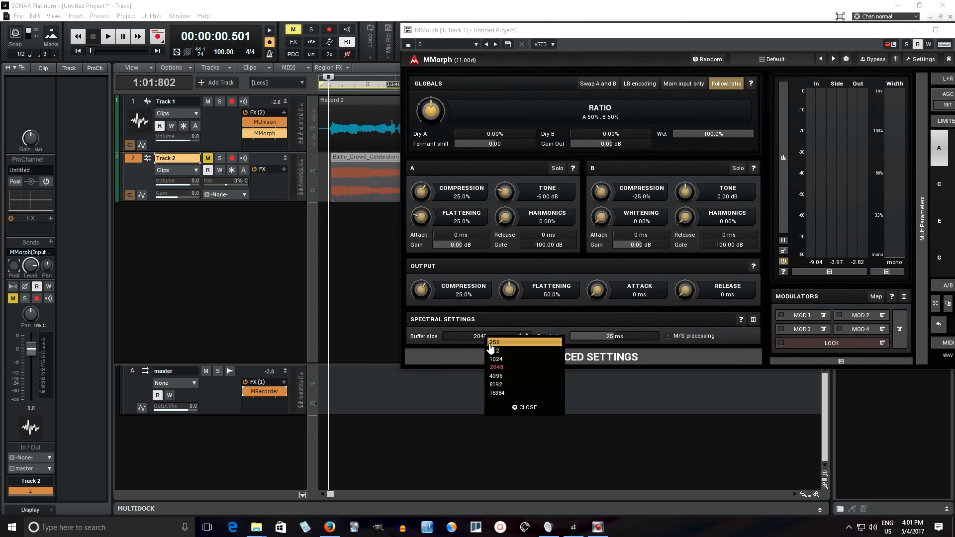
click(508, 385)
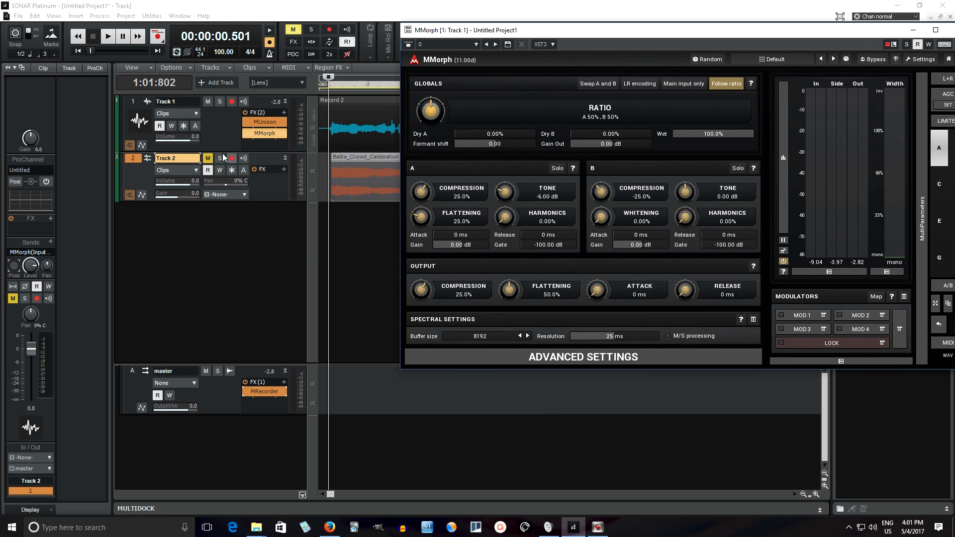
click(111, 38)
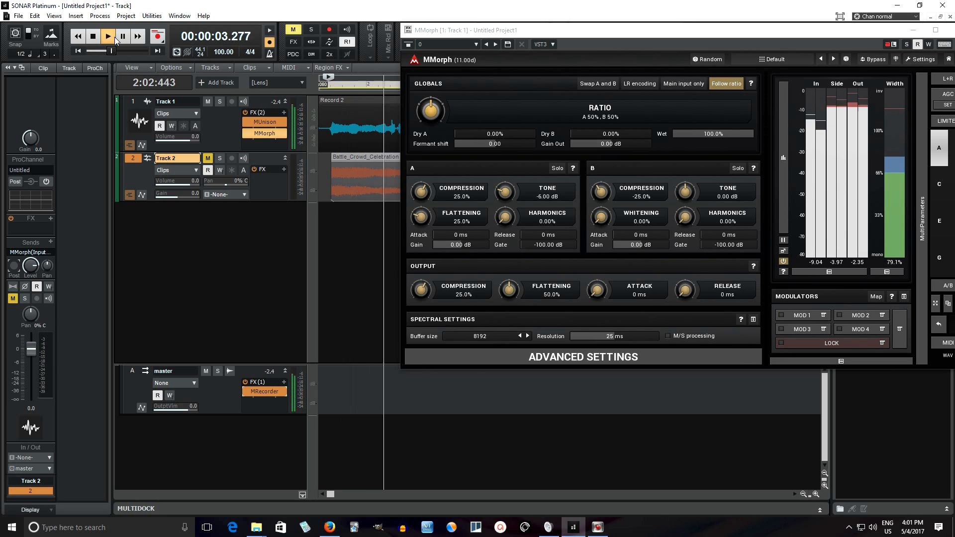
click(97, 34)
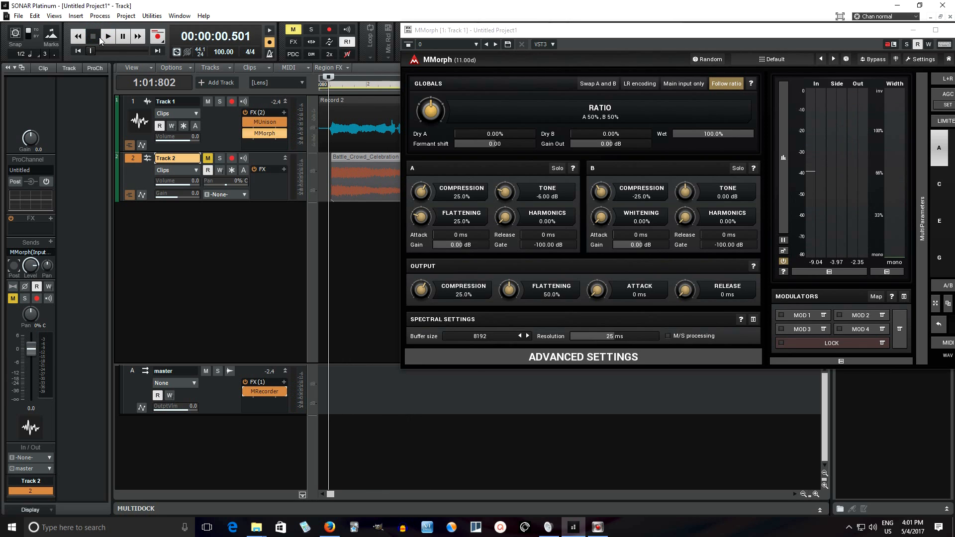
Step: Set MMorph's ratio to A 38%, B 62% during playback
drag(564, 34, 404, 176)
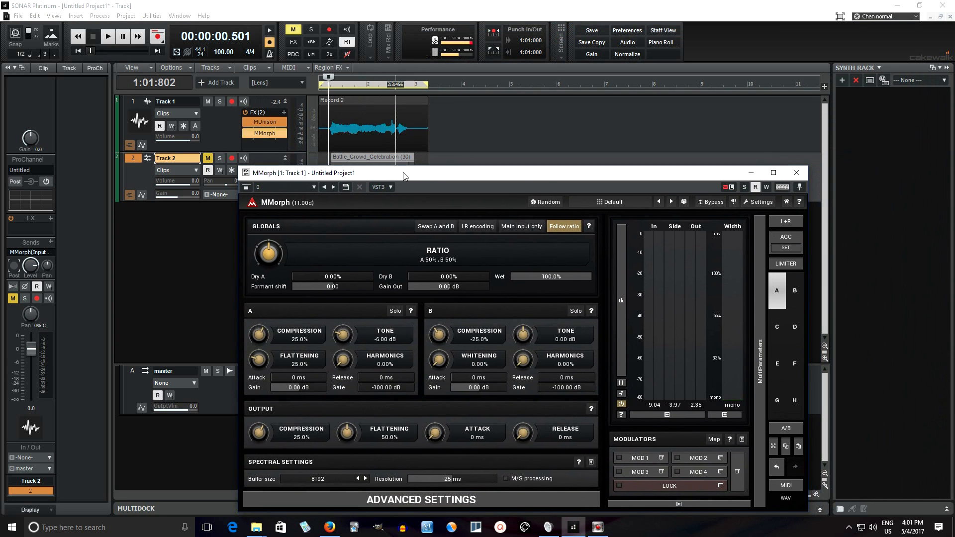
click(108, 37)
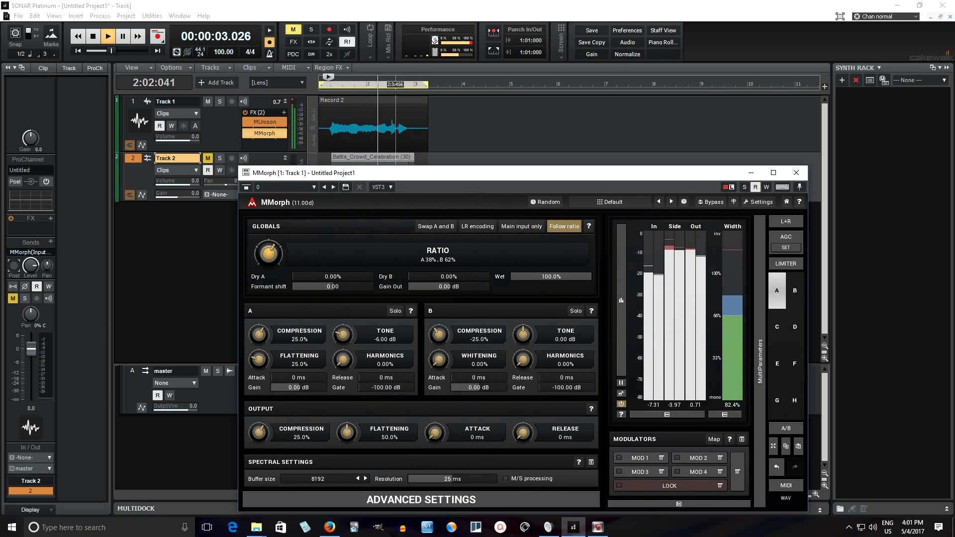
click(93, 38)
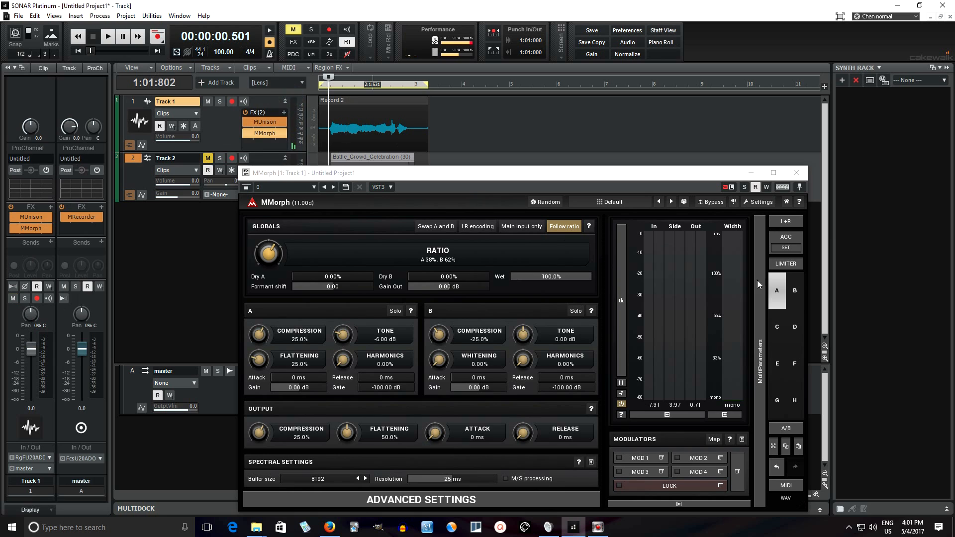
Step: Enable MMorph's limiter and set Gain Out to -2.69 dB
click(779, 266)
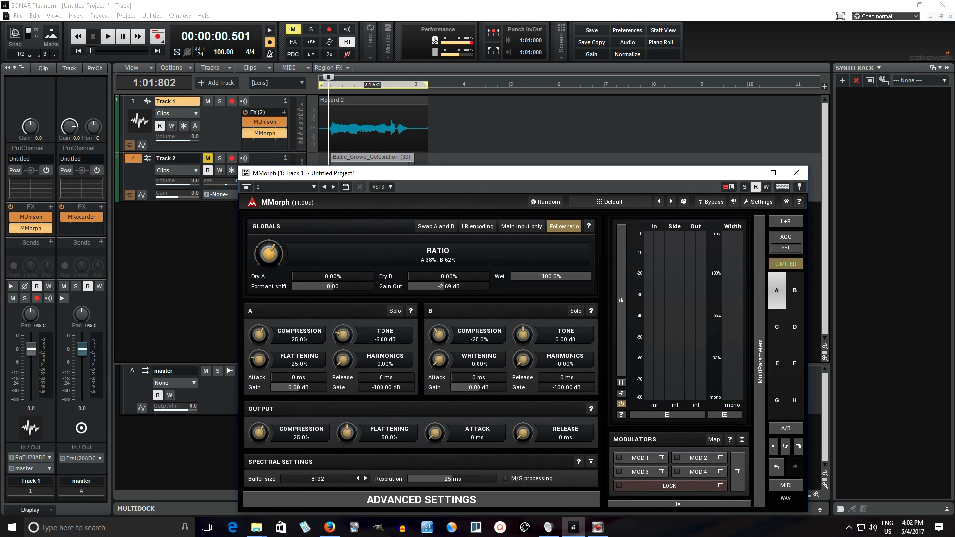
drag(466, 179, 611, 84)
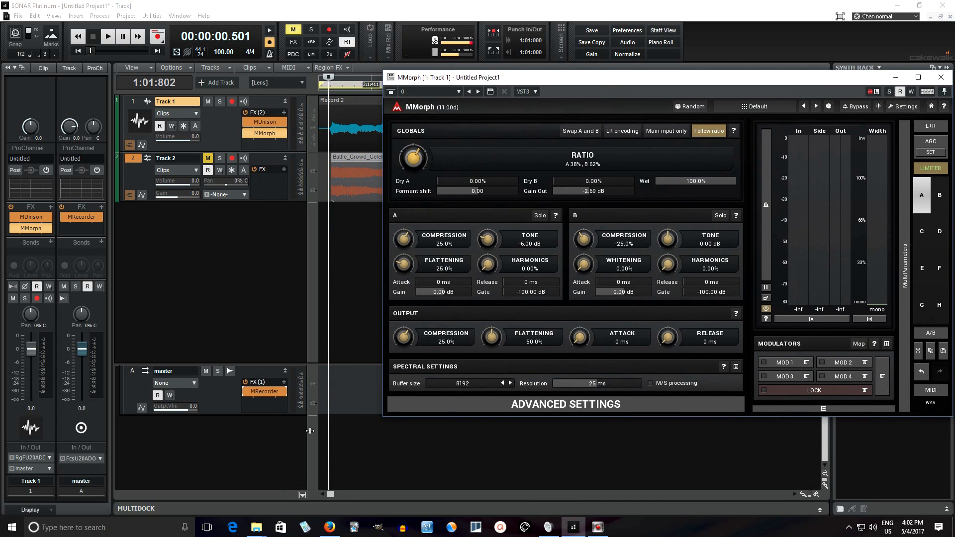
drag(577, 82, 572, 94)
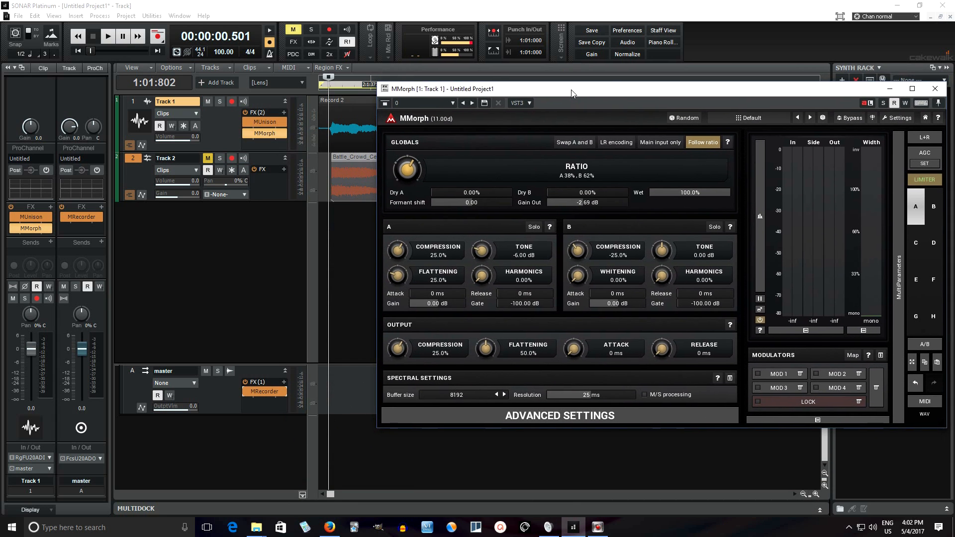
Step: Sweep the compression of MMorph's input A during playback and settle it at 3.4%
click(108, 36)
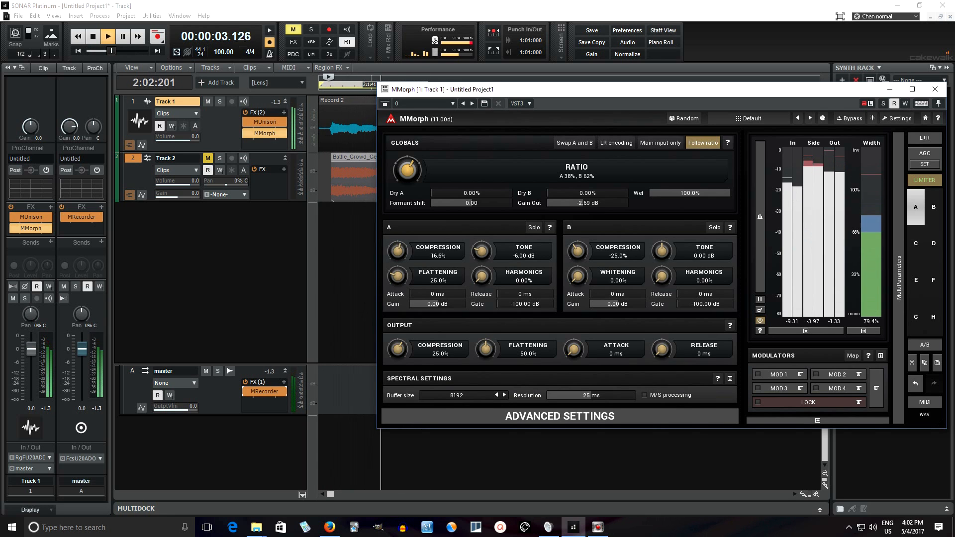
click(322, 85)
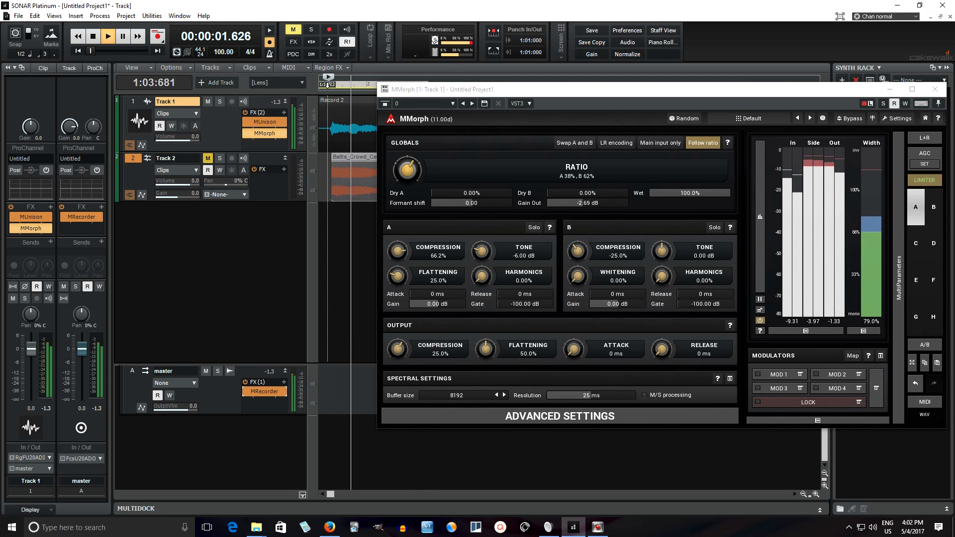
click(405, 258)
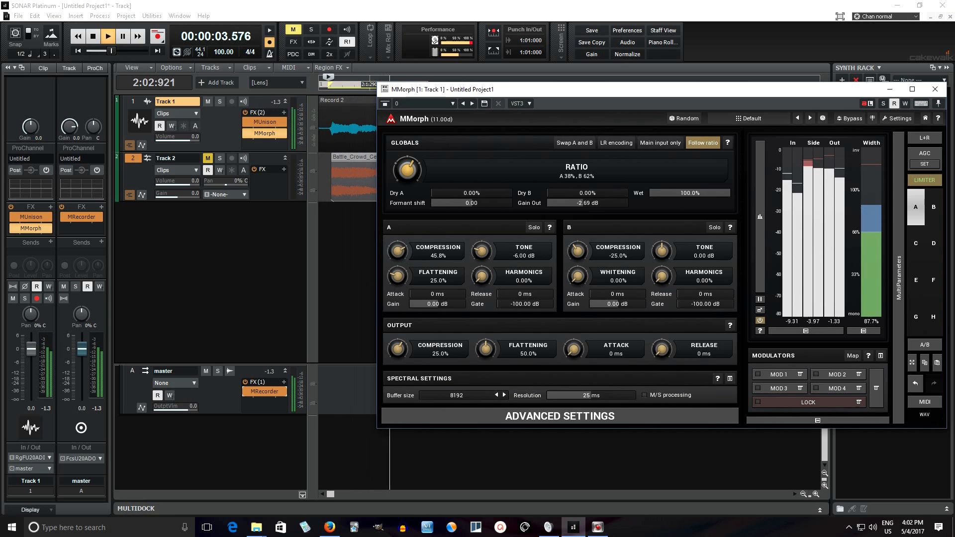
drag(404, 258, 404, 266)
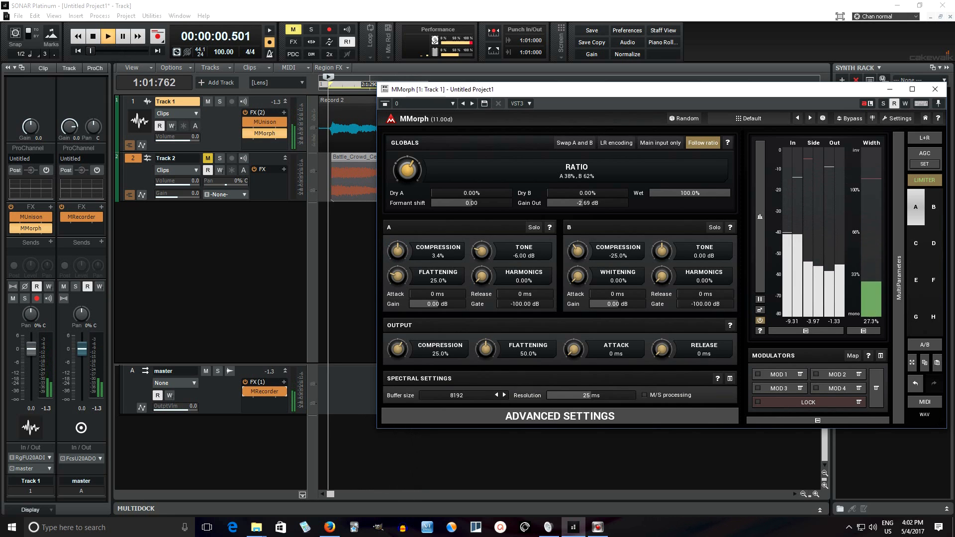
Step: Set input B's compression to -1.8%, try its tone at -4.27 dB and reset it to 0.00 dB, ending playback
mouse_move(584, 252)
mouse_down()
mouse_move(583, 239)
mouse_move(583, 254)
mouse_up()
mouse_move(485, 250)
mouse_down()
mouse_move(485, 235)
mouse_move(485, 250)
mouse_up()
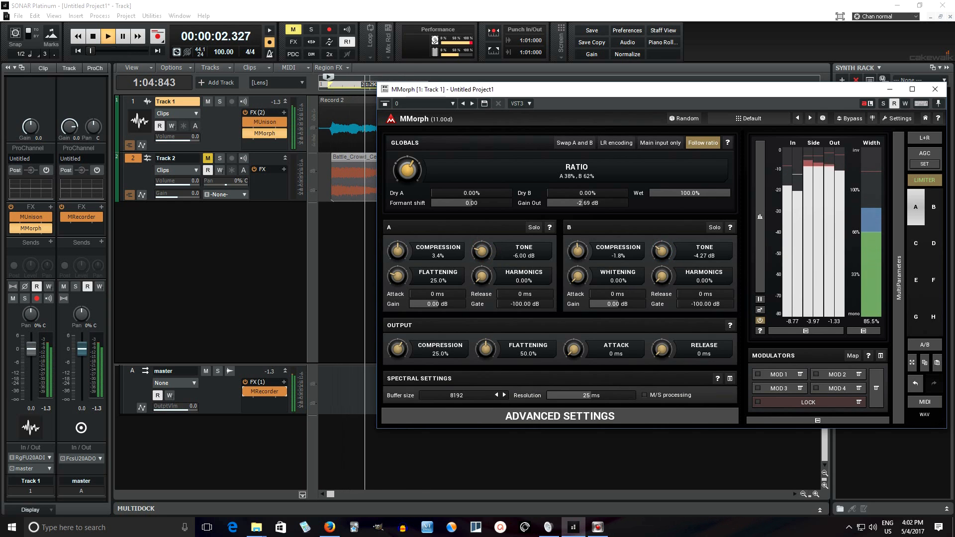
drag(662, 251, 662, 251)
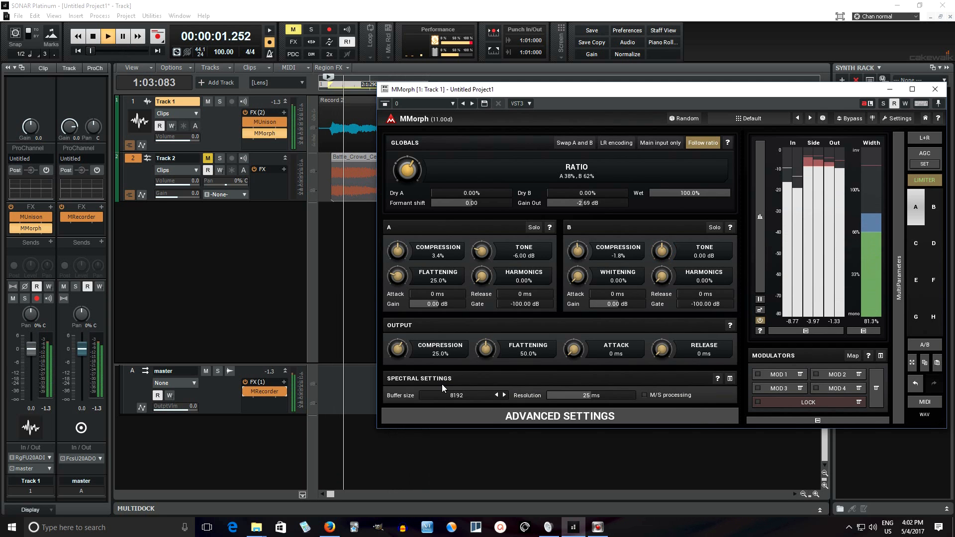
click(93, 37)
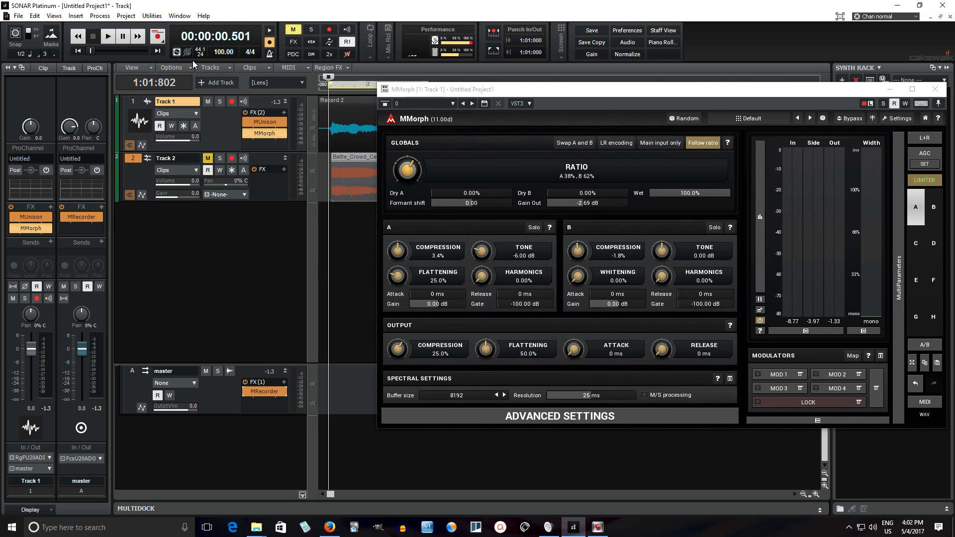
Step: Set MMorph's output compression to 19.0%, attack to 37 ms and release to 154 ms, auditioning the changes in playback
click(109, 36)
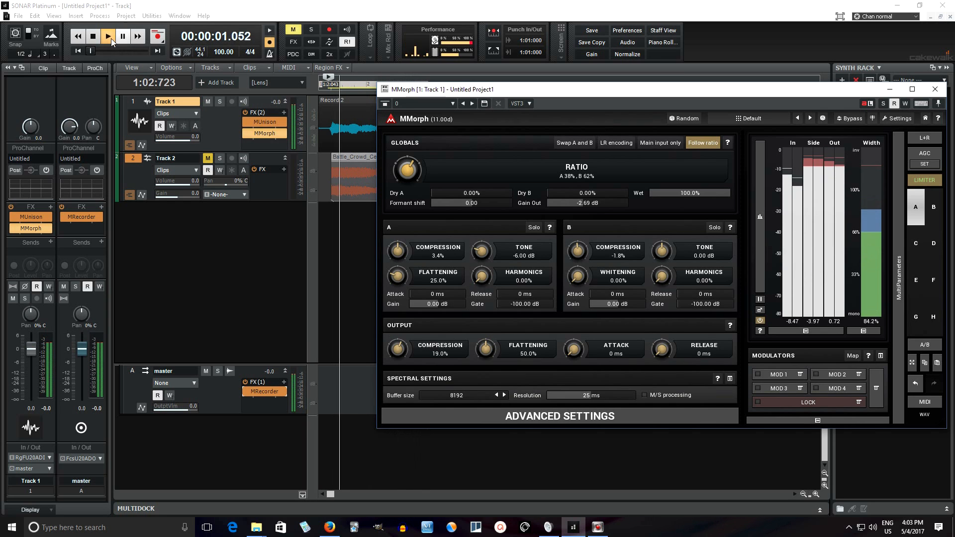
click(93, 36)
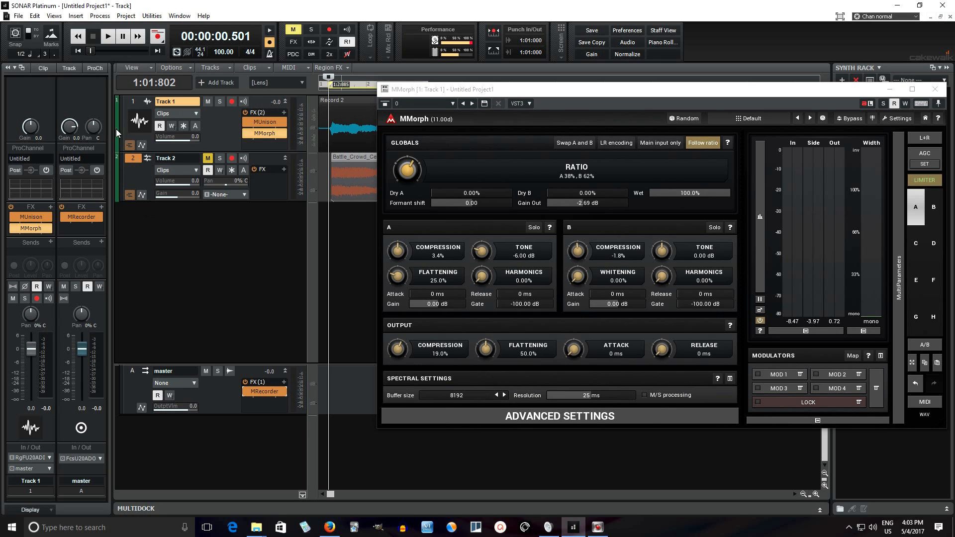
drag(576, 352, 575, 351)
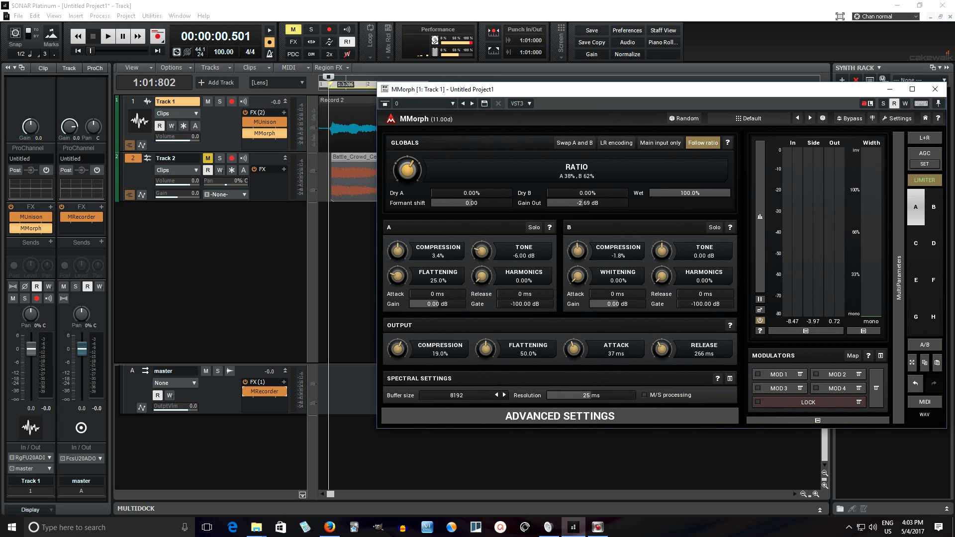
click(107, 36)
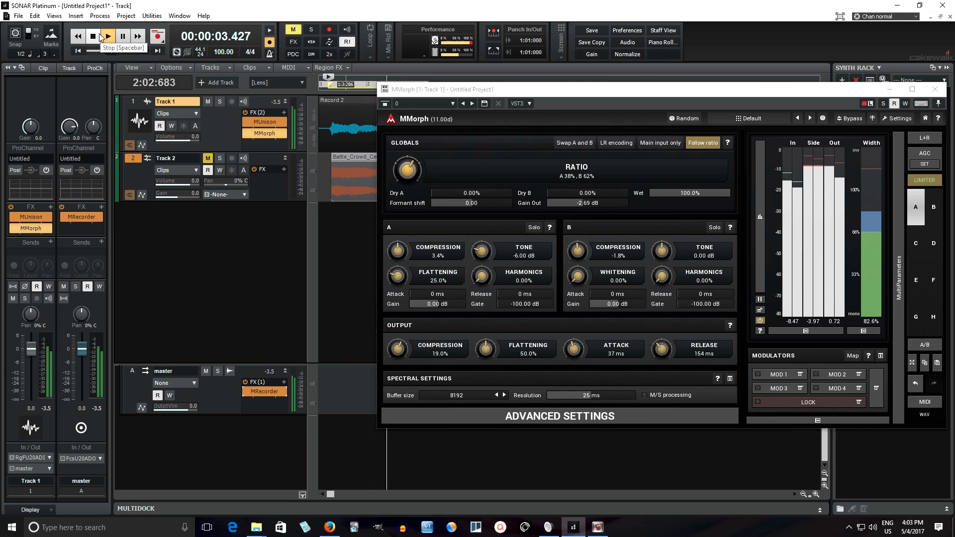
click(108, 35)
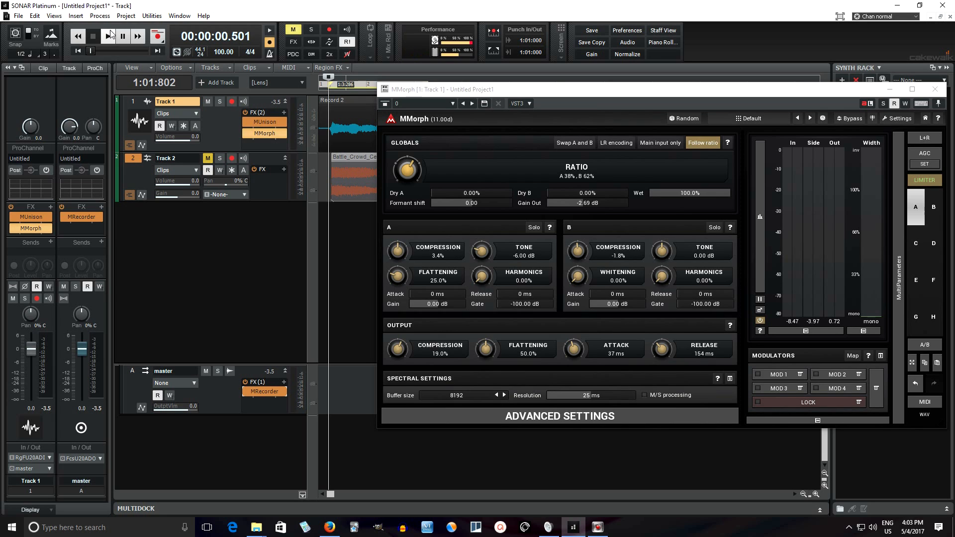
Step: Compare the dry voice with the processed sound by bypassing and re-enabling Track 1's effects around playback
click(245, 112)
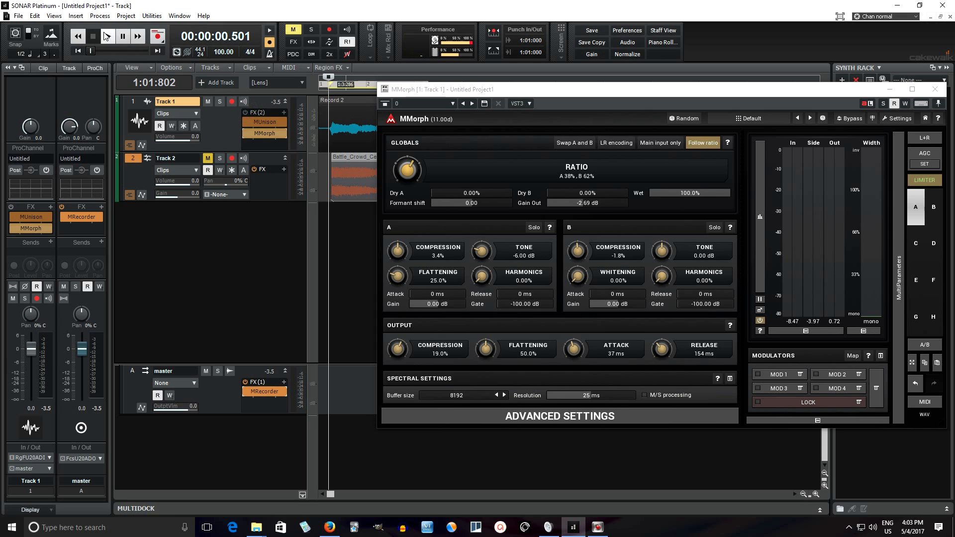
click(108, 38)
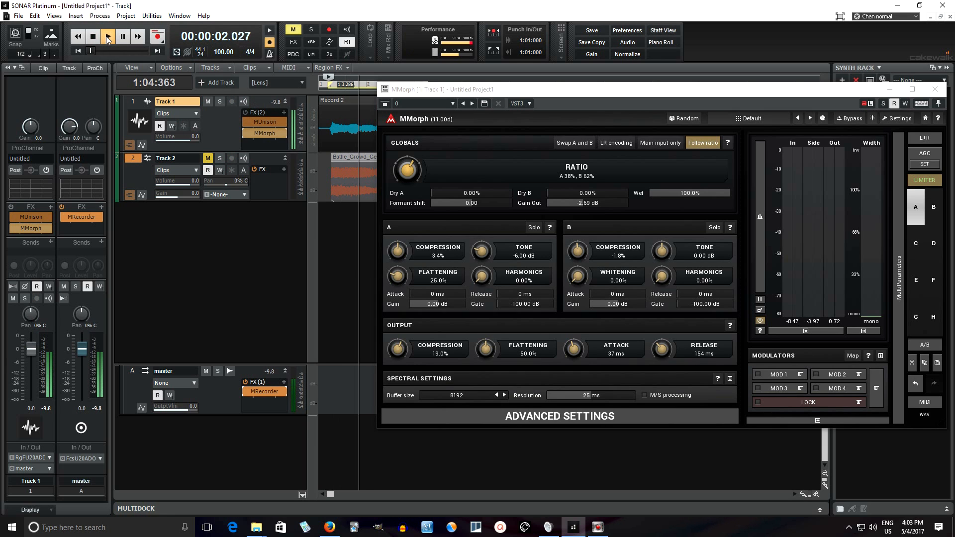
click(244, 114)
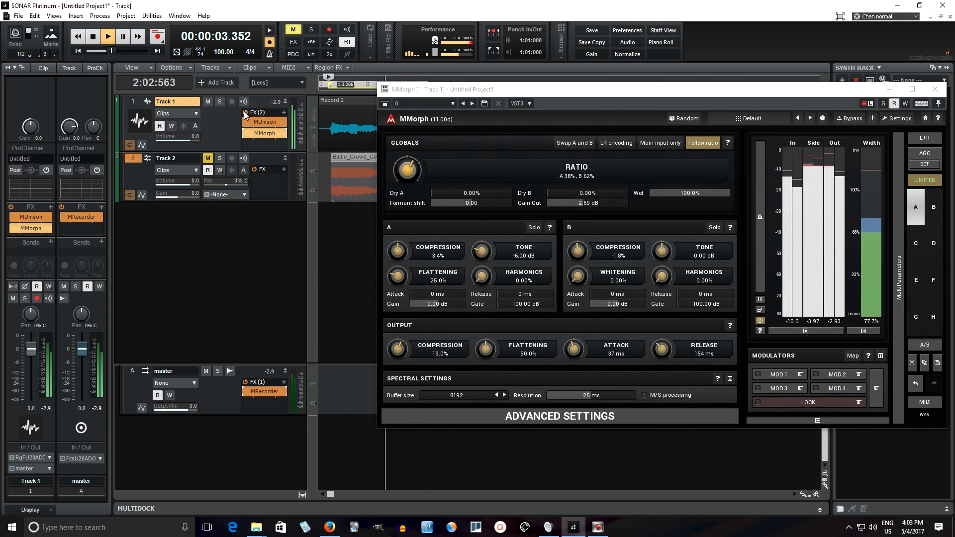
click(91, 37)
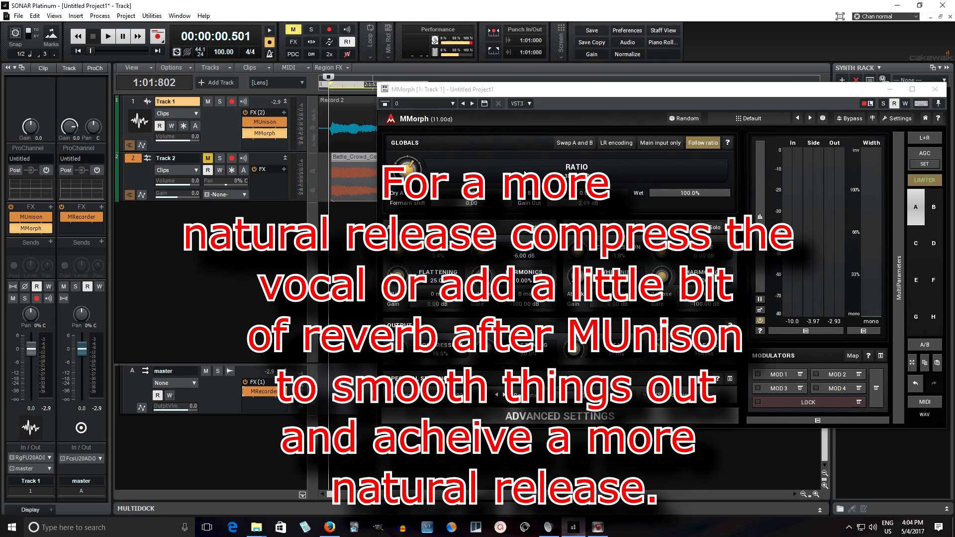
Step: Open Track 1's MUnison, audition its fourth harmonizer voice at +12 semitones and reset that voice to 0
drag(533, 91, 607, 57)
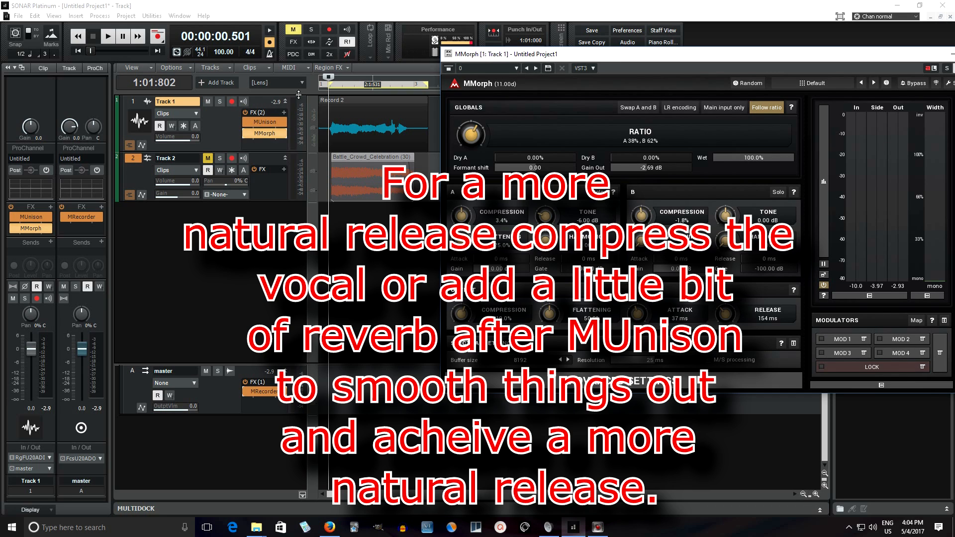
double_click(269, 122)
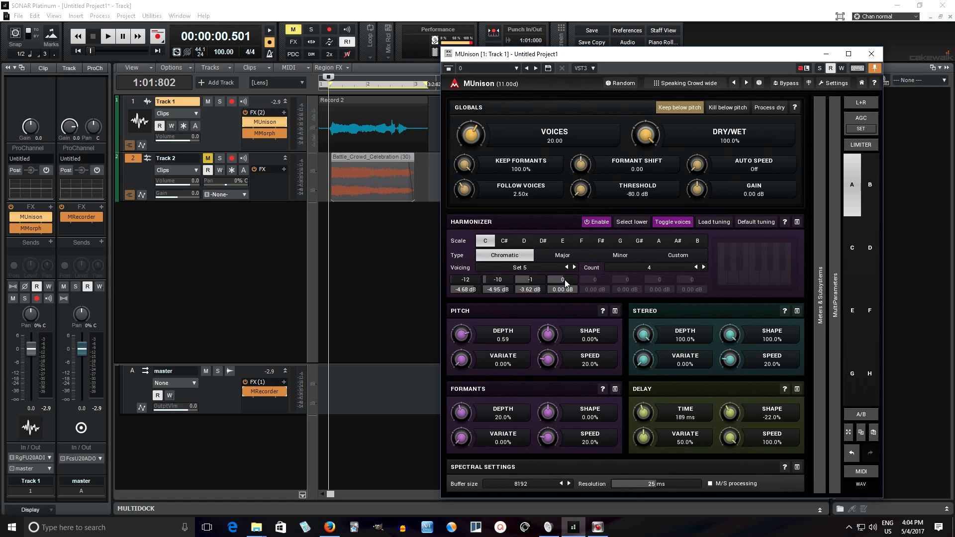
drag(565, 280, 576, 280)
click(114, 40)
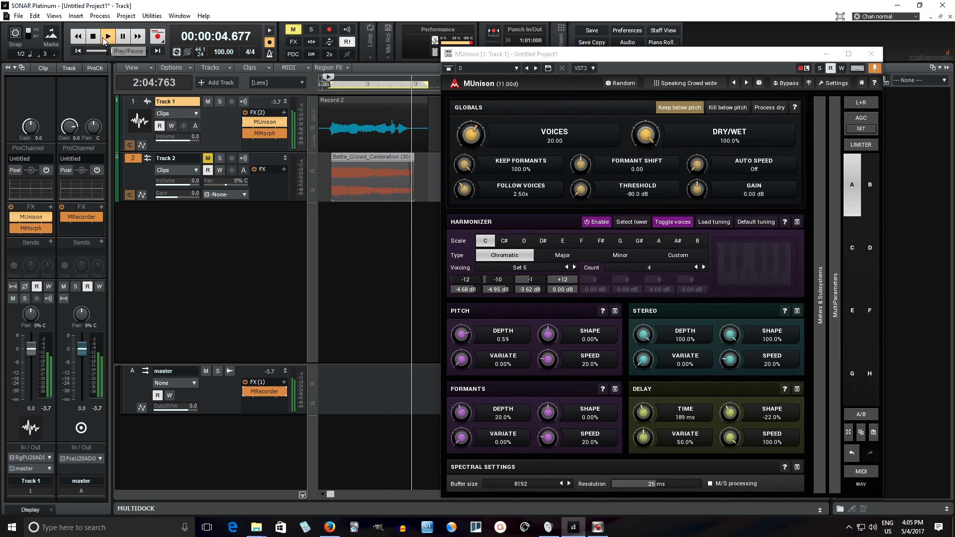
click(98, 38)
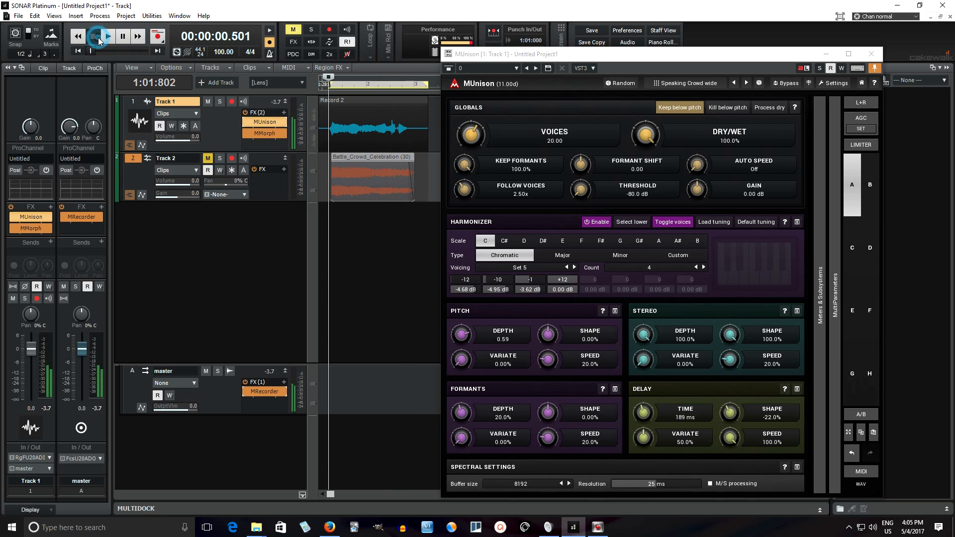
double_click(565, 282)
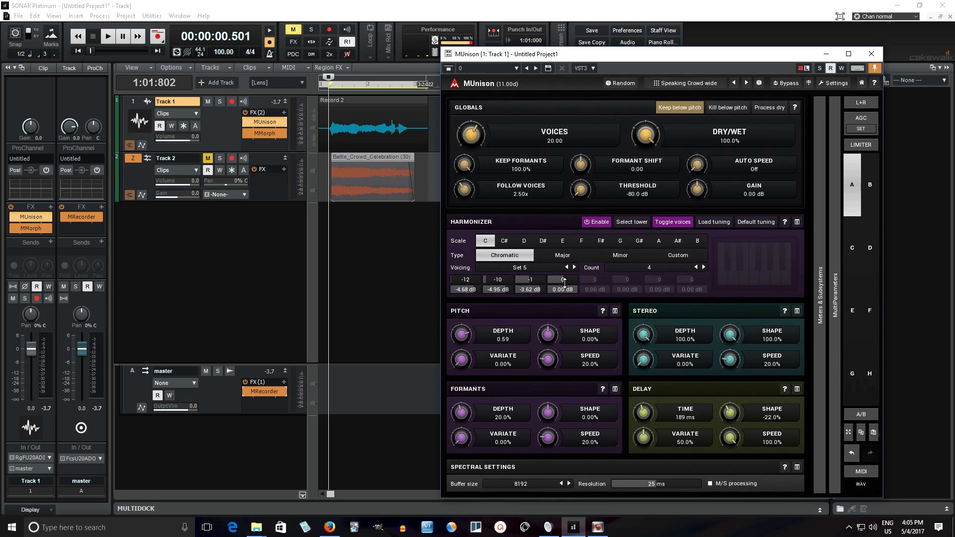